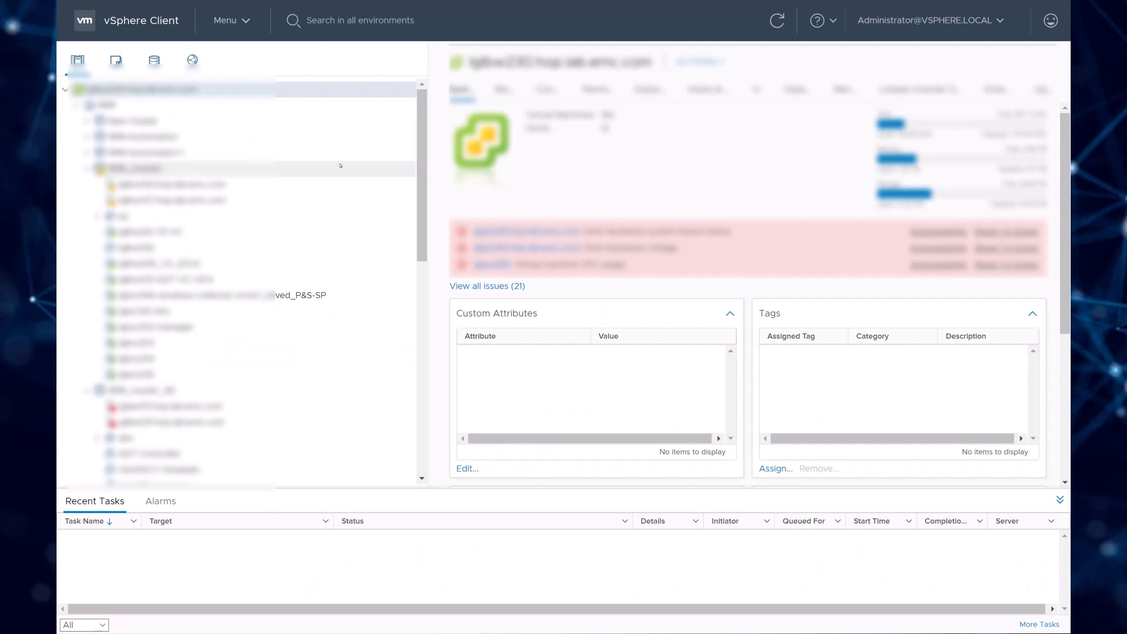
Step: Start deploying an OVF template on SRM_cluster1 from the local file cloudiq-1.12.1.000R.ova in the Downloads\Demo folder
right_click(283, 169)
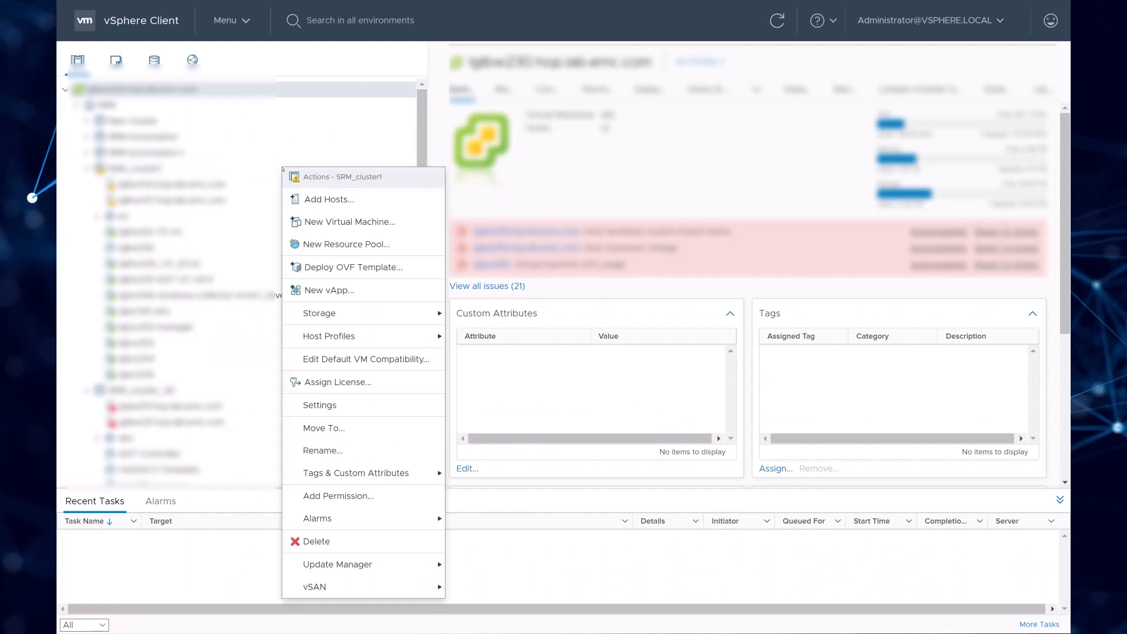
left_click(302, 267)
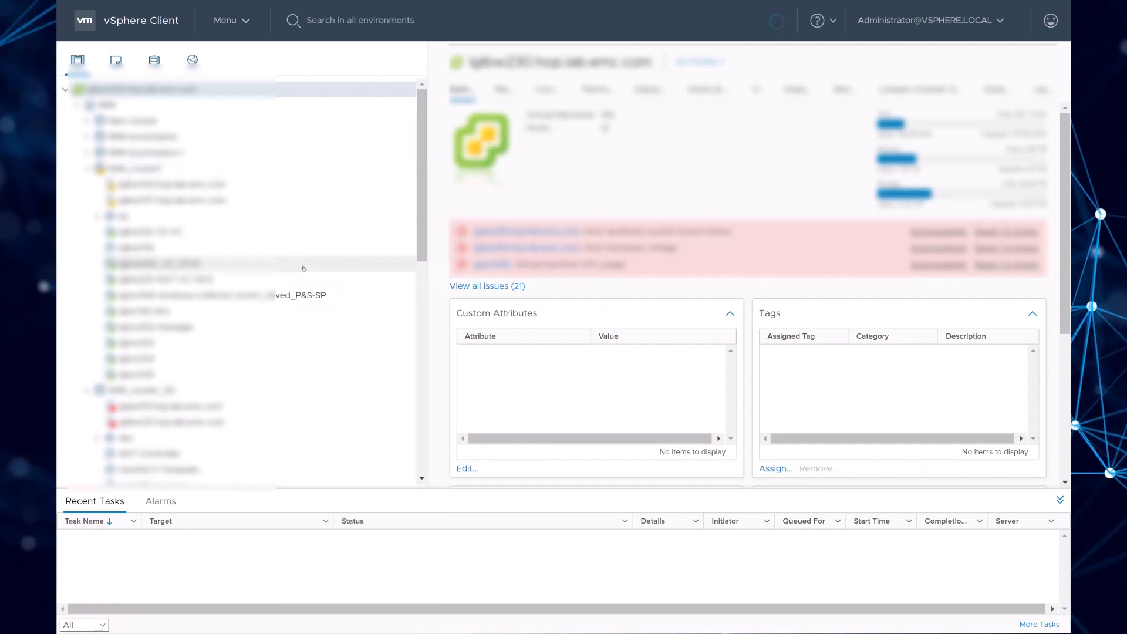
left_click(355, 325)
left_click(278, 93)
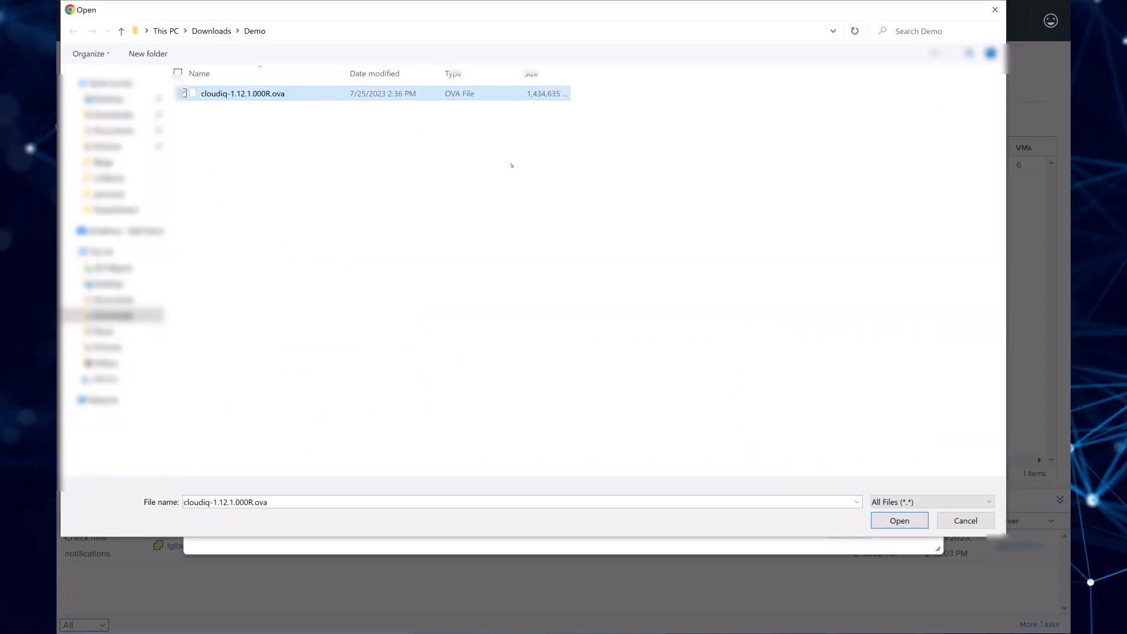
left_click(883, 520)
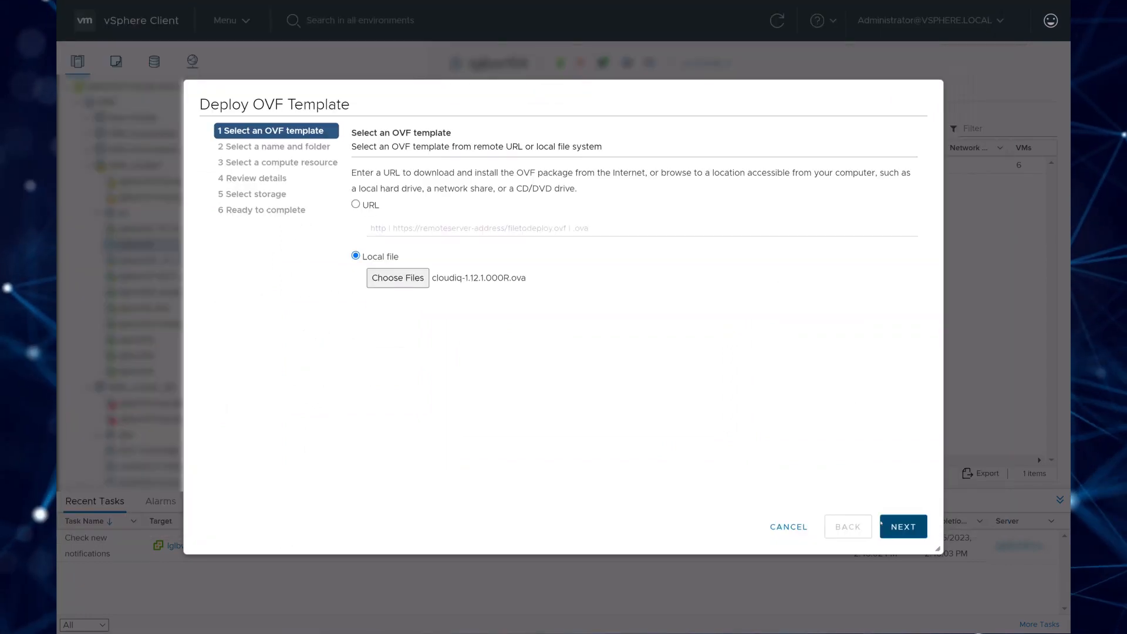
left_click(903, 527)
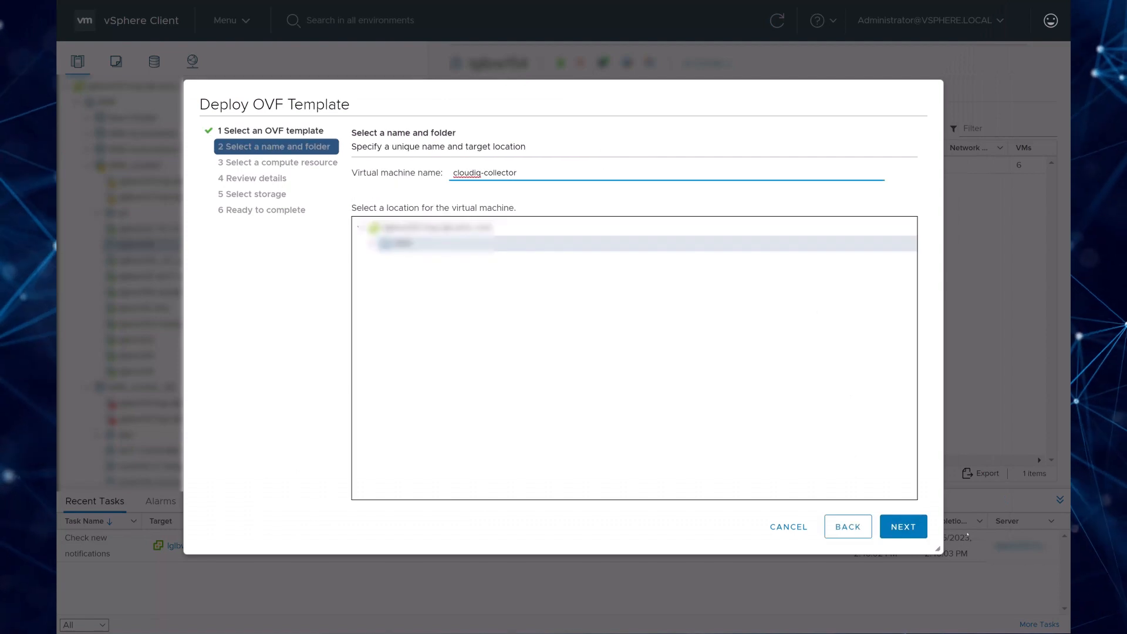
Step: Name the virtual machine cloudiq-collector in the SRM folder and accept all license agreements for the template
left_click(904, 527)
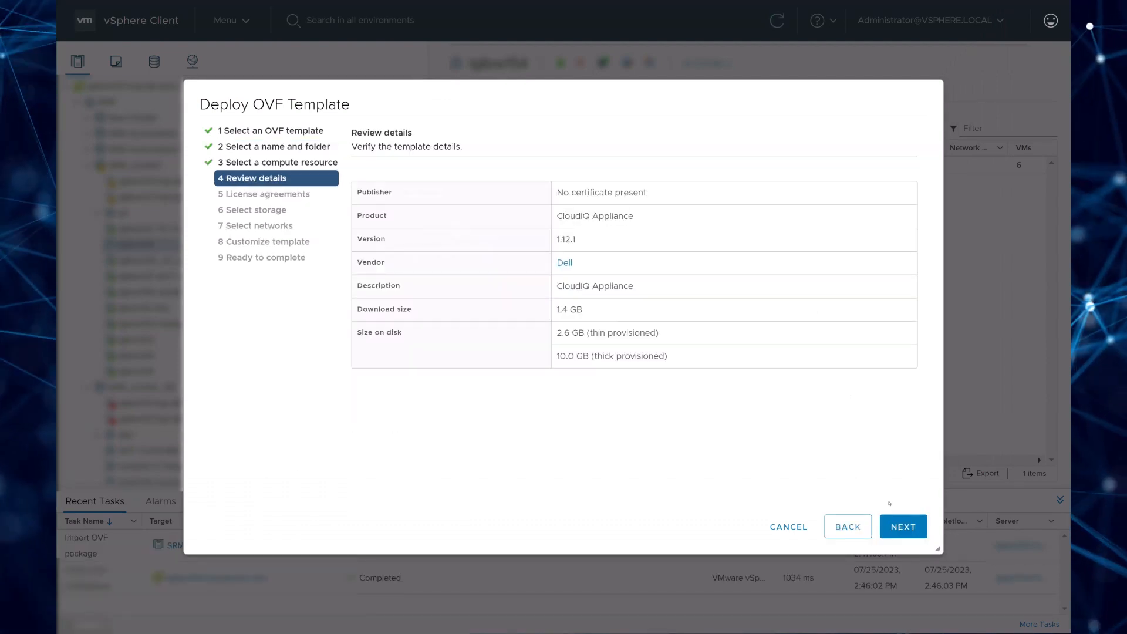
left_click(901, 525)
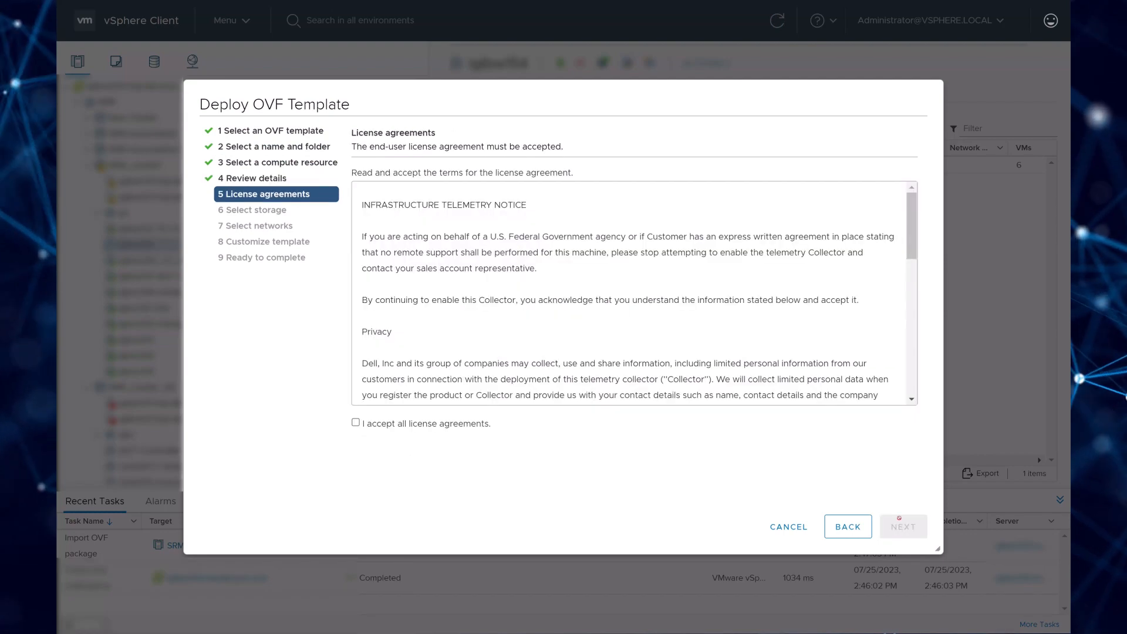
scroll(634, 293, "down", 8)
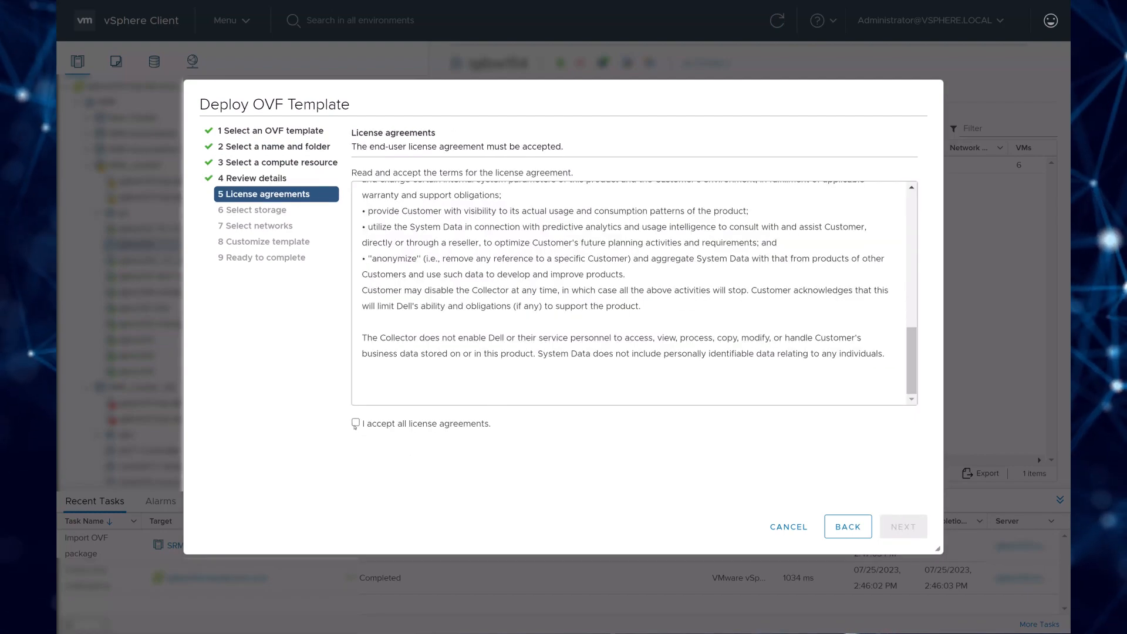
left_click(356, 422)
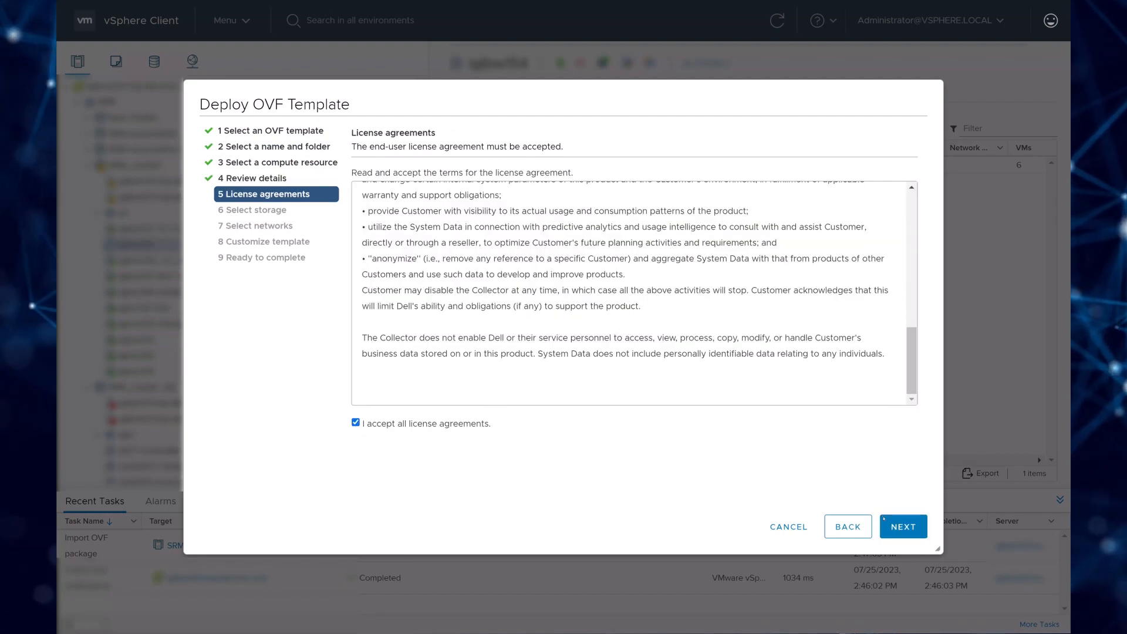
left_click(888, 526)
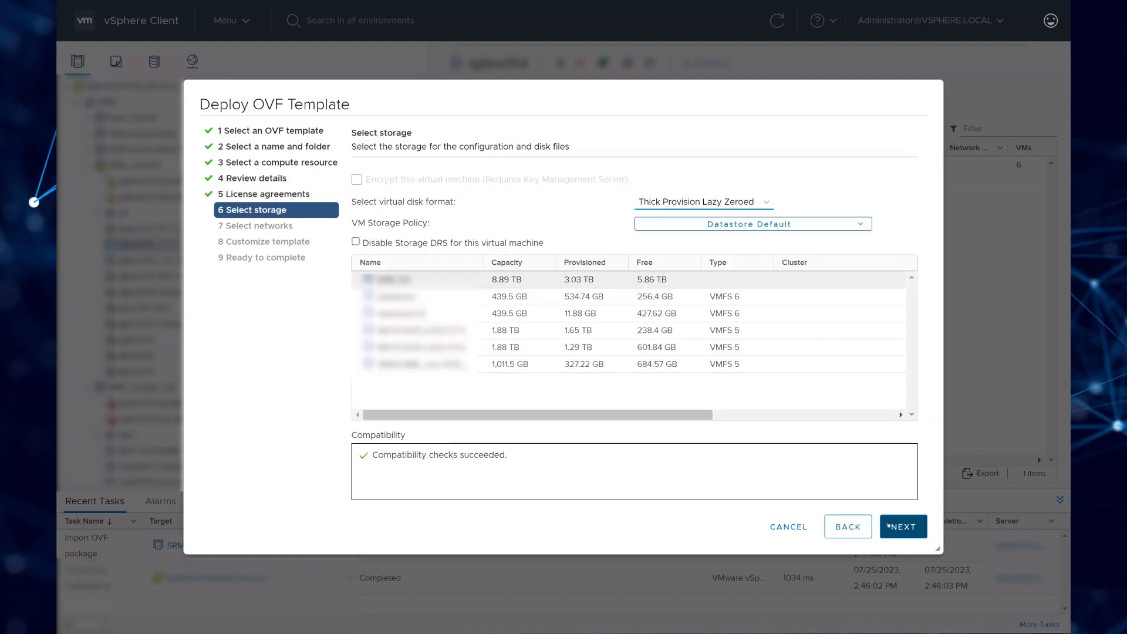
Step: Accept Thick Provision Lazy Zeroed storage with the Datastore Default policy and VM Network as the destination network
left_click(888, 526)
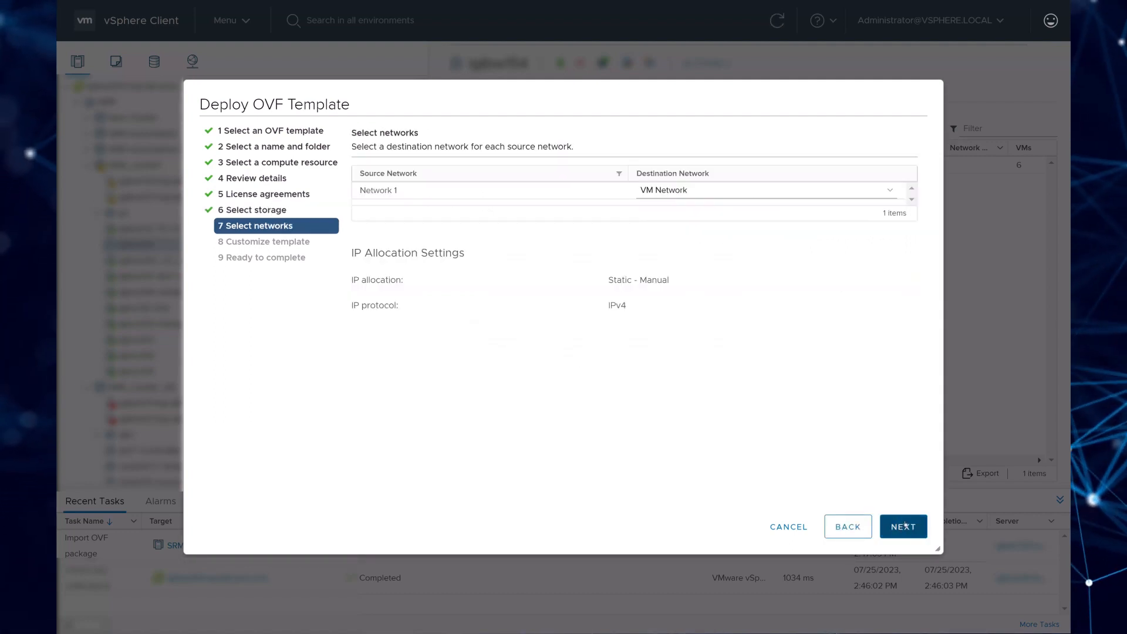
left_click(906, 525)
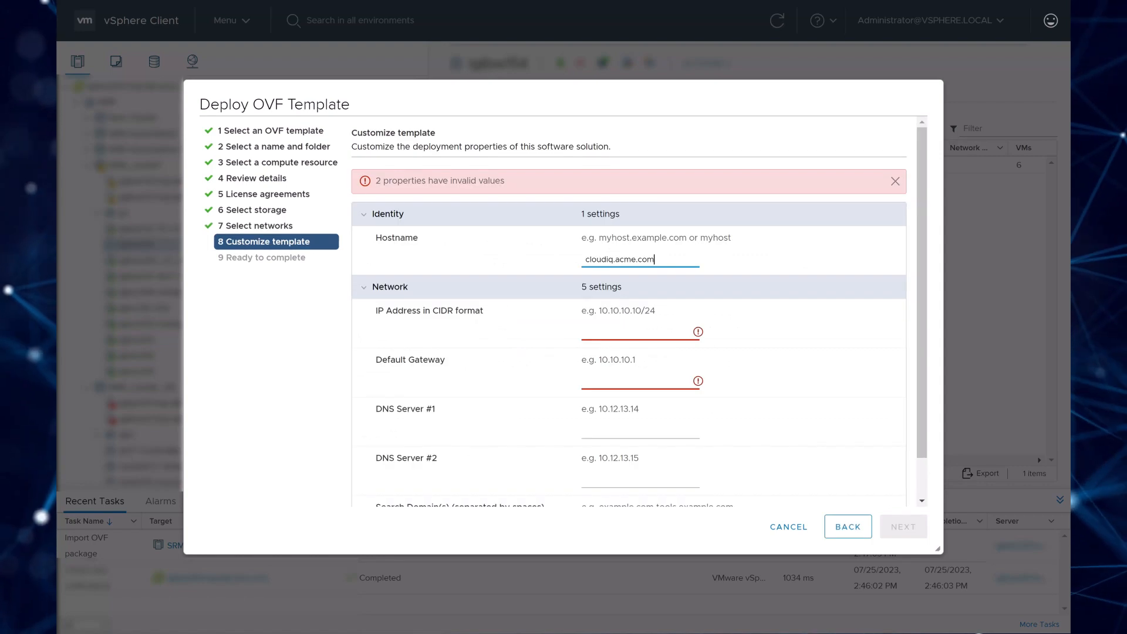
Step: Set hostname cloudiq.acme.com, IP address 10.20.30.40/24, default gateway 10.20.30.1 and DNS server #1 10.20.30.100 for the appliance
left_click(659, 332)
type("10.20.30.40/24")
left_click(649, 380)
type("10.20.30.1")
left_click(649, 430)
type("10.20.30.100")
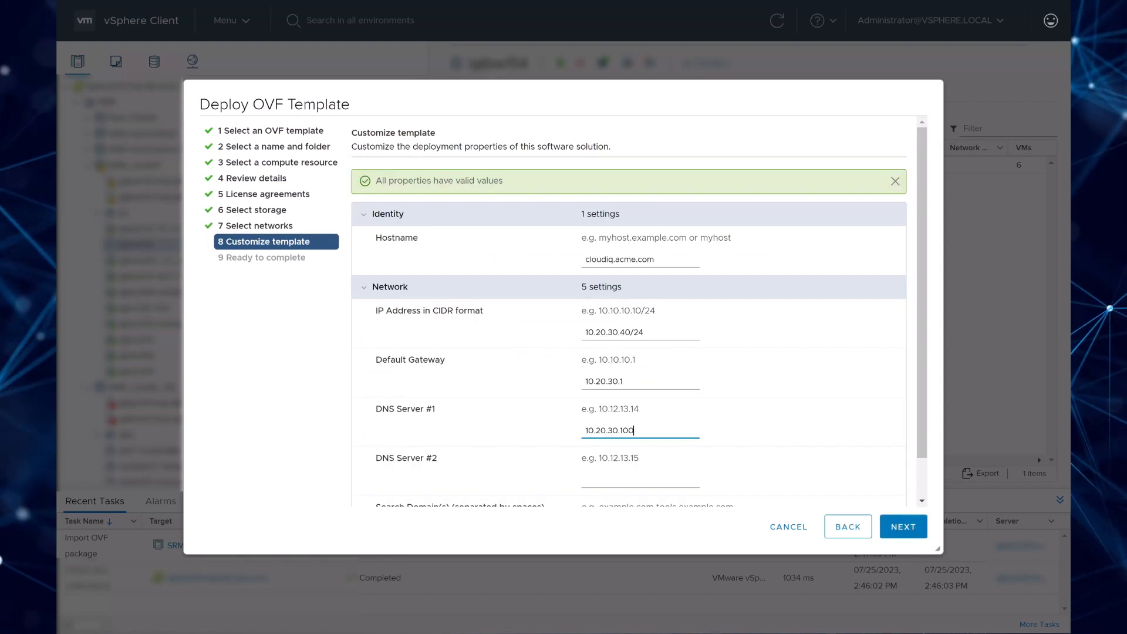
Step: Set the search domain to acme.com and finish the OVF template deployment
scroll(649, 429, "down", 1)
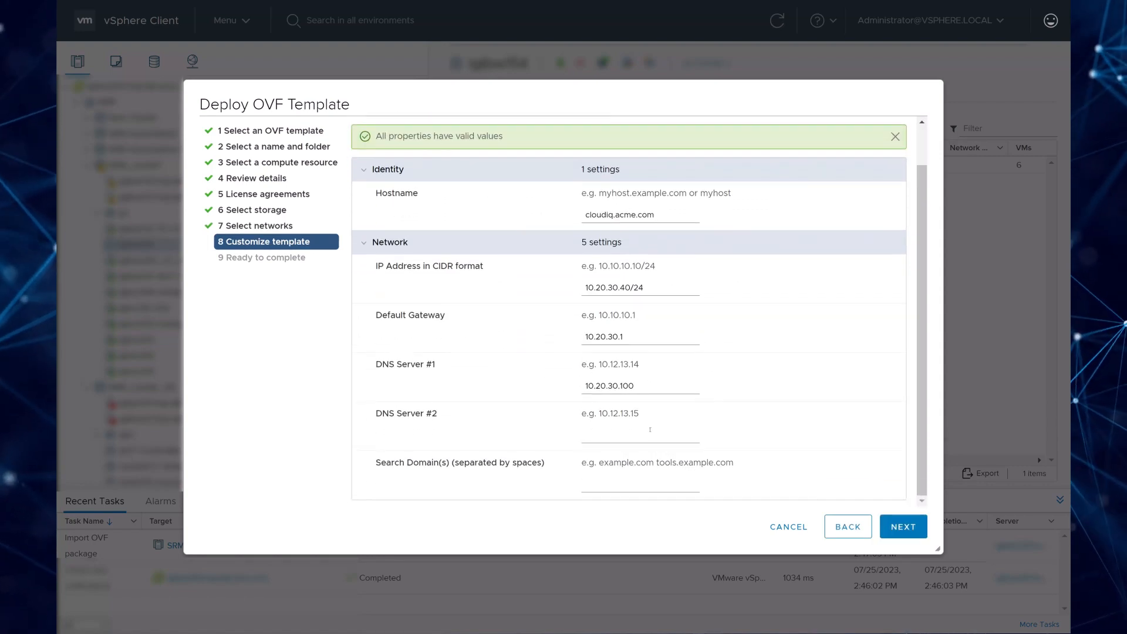
left_click(649, 483)
type("acme.com")
left_click(896, 527)
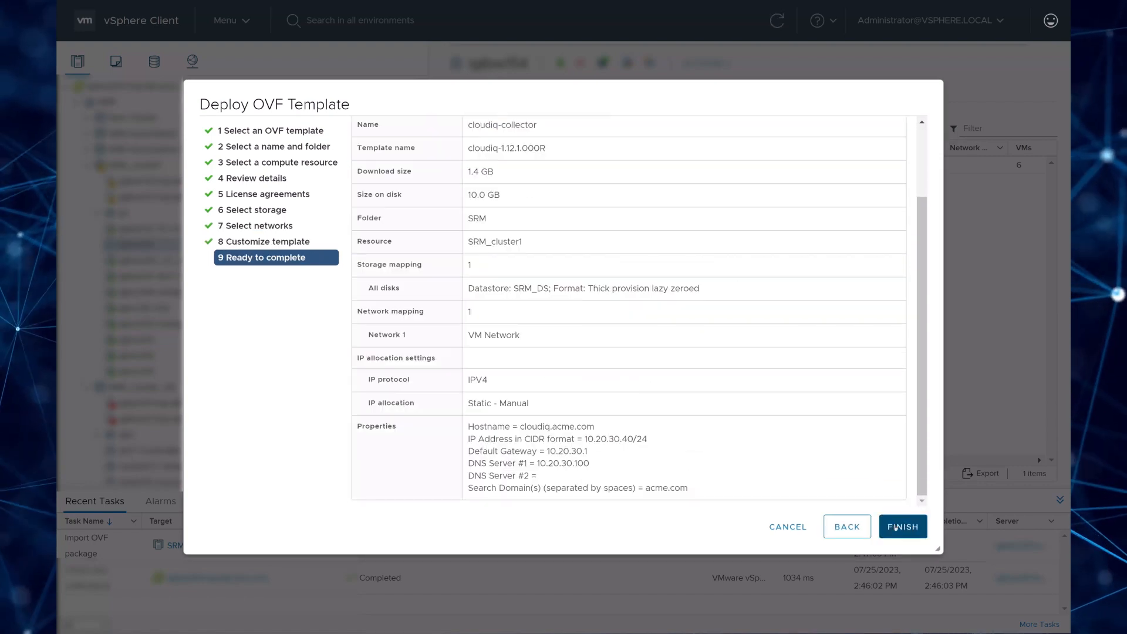
left_click(895, 528)
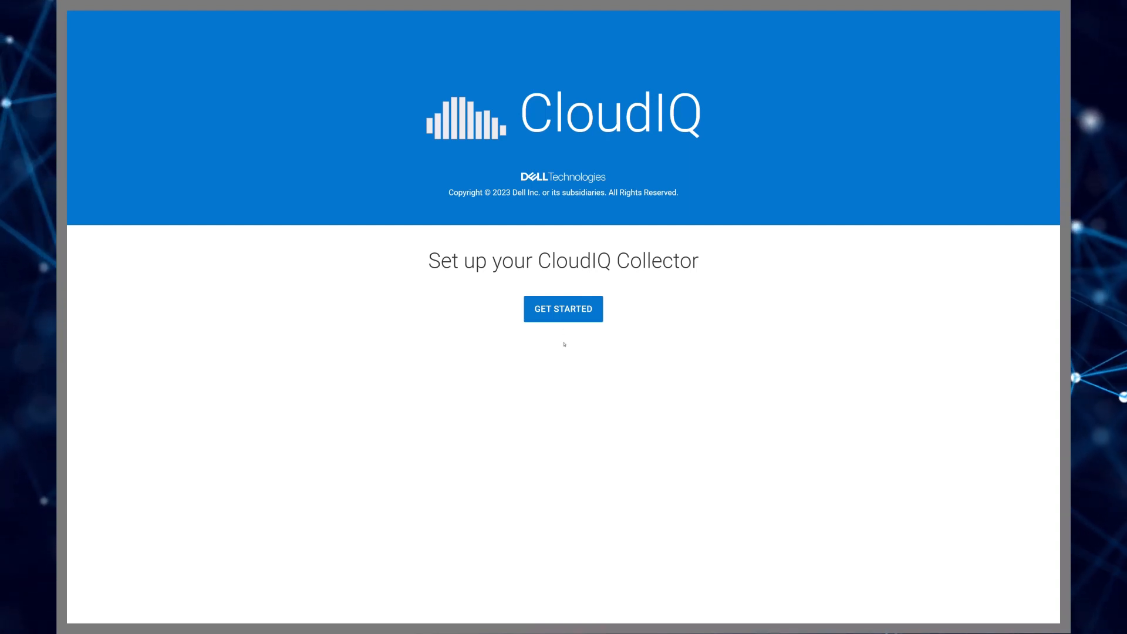
Step: Start the CloudIQ Collector setup and choose to configure an existing Secure Remote Services gateway
left_click(567, 314)
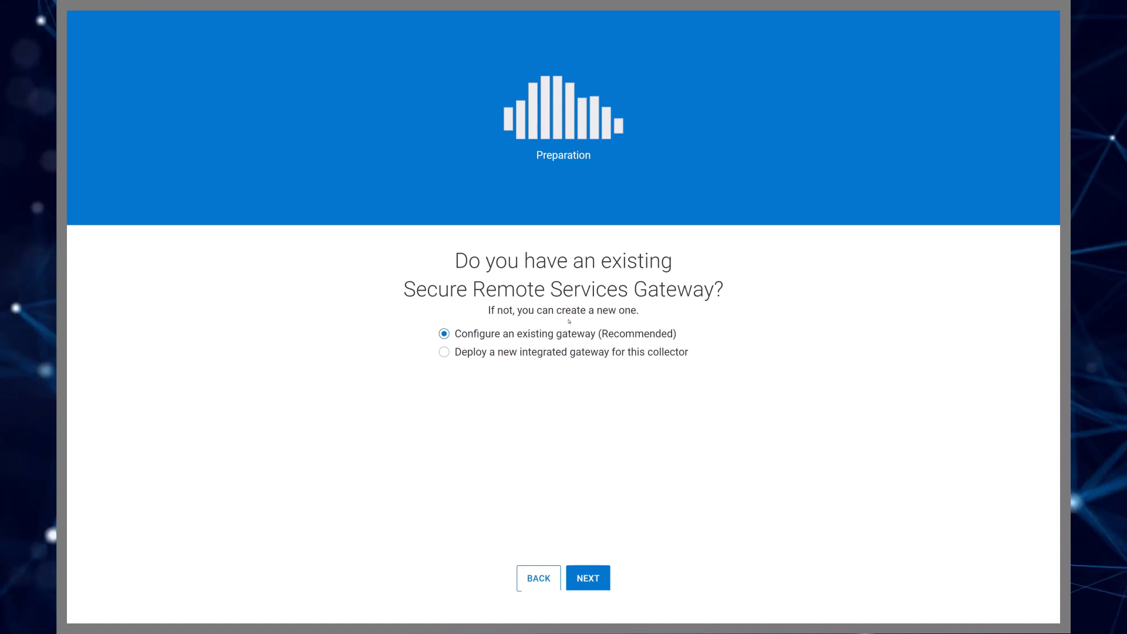
left_click(583, 574)
Step: Enter demouser as the Dell EMC Customer Support user name and fill in the support account password
left_click(493, 320)
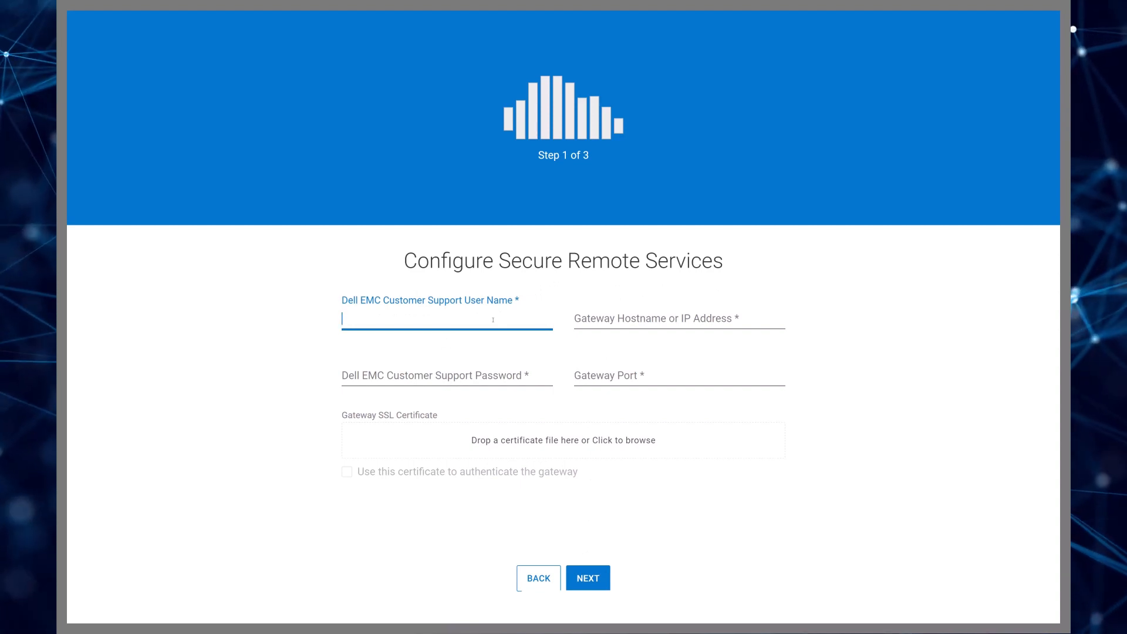
type("demouser")
key("Tab")
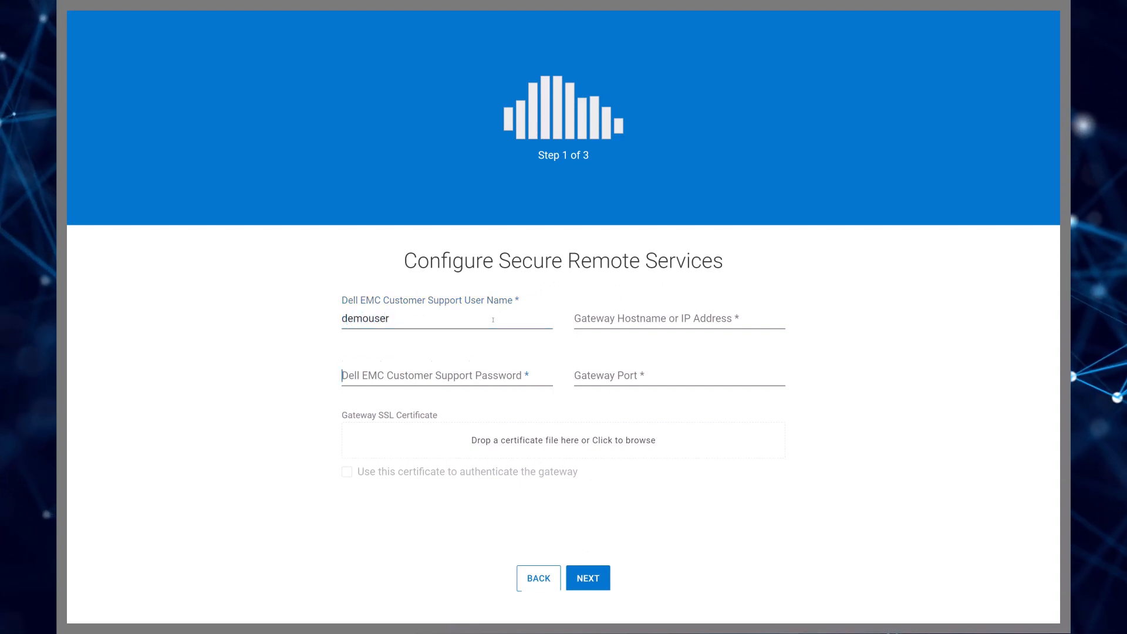
type("•••")
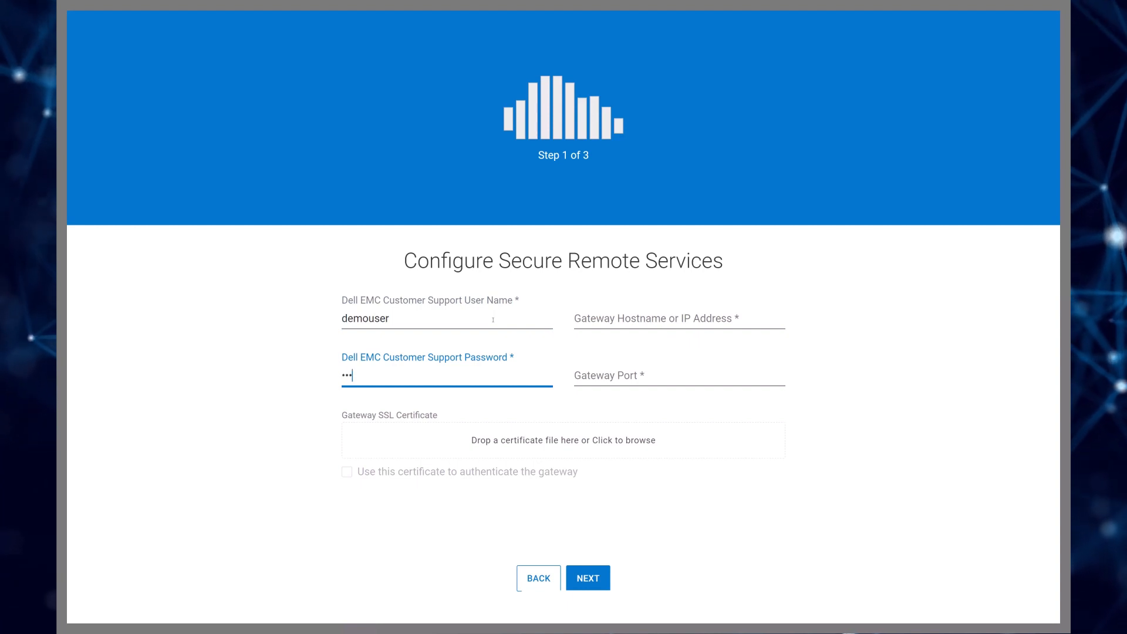
type("•••••")
key("Tab")
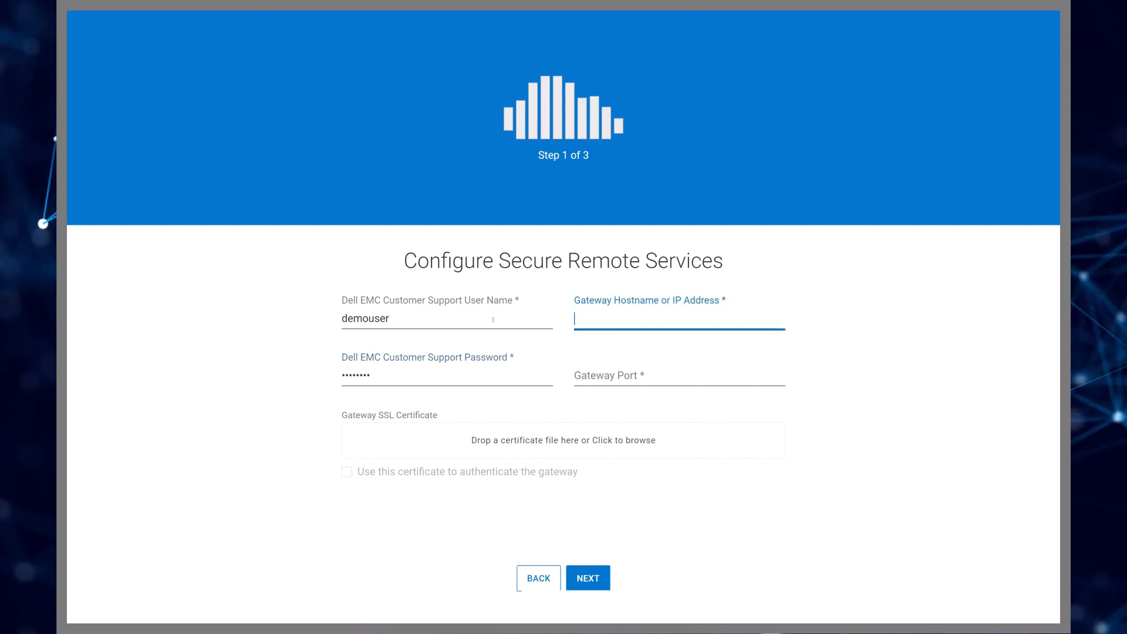
Step: Set the gateway hostname to securegateway.acme.com and the gateway port to 9443, and submit the Secure Remote Services configuration
type("secure")
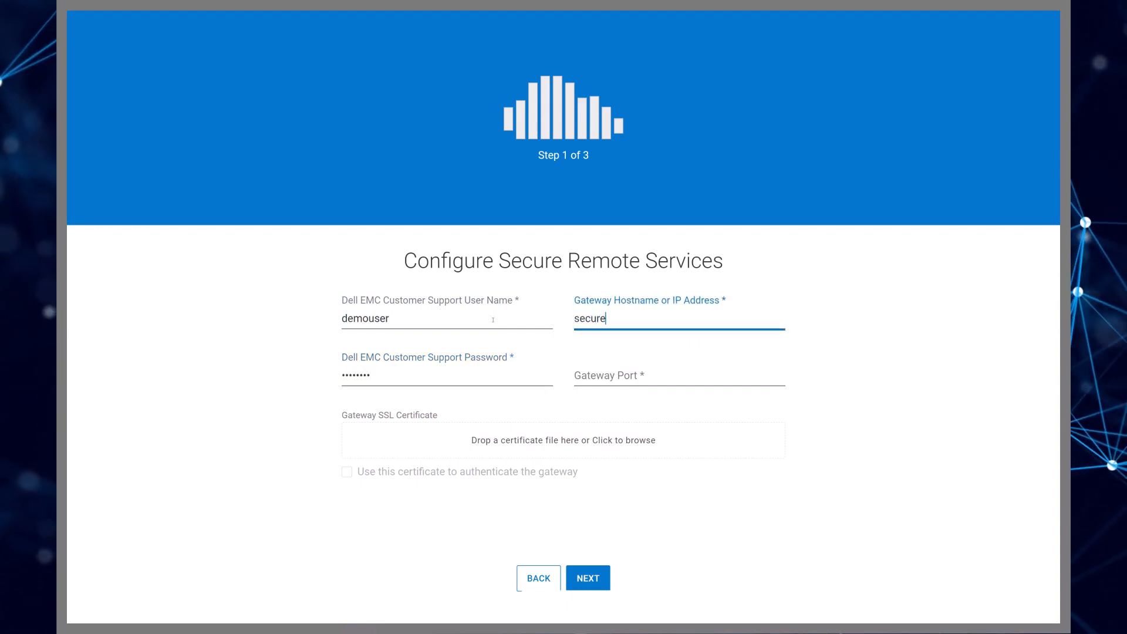
type("gateway")
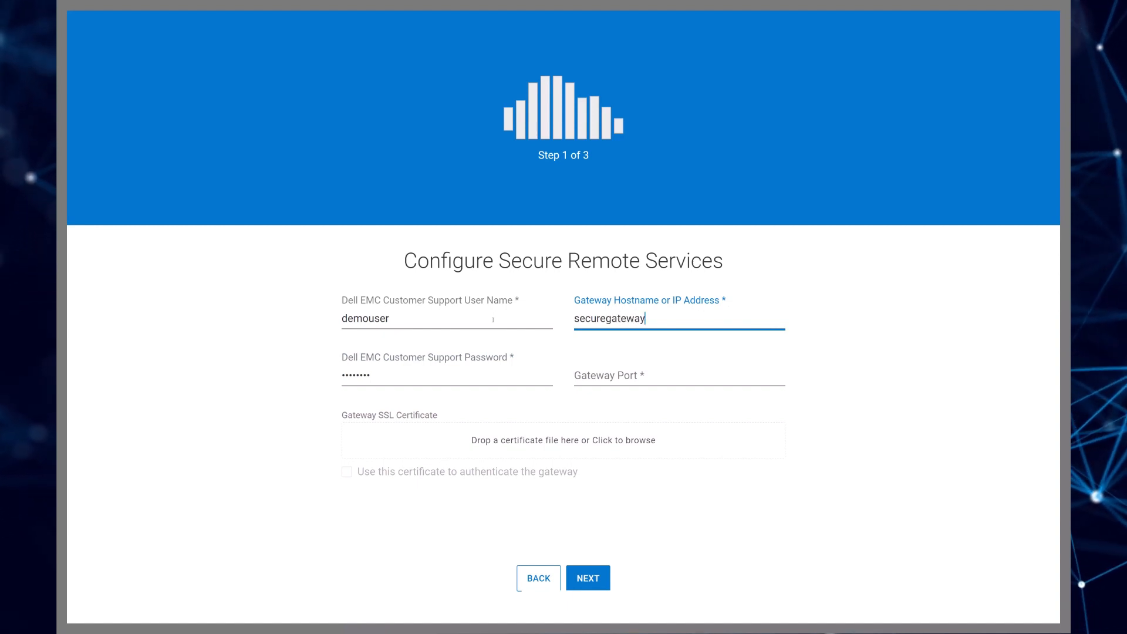
type(".acme.com")
key("Tab")
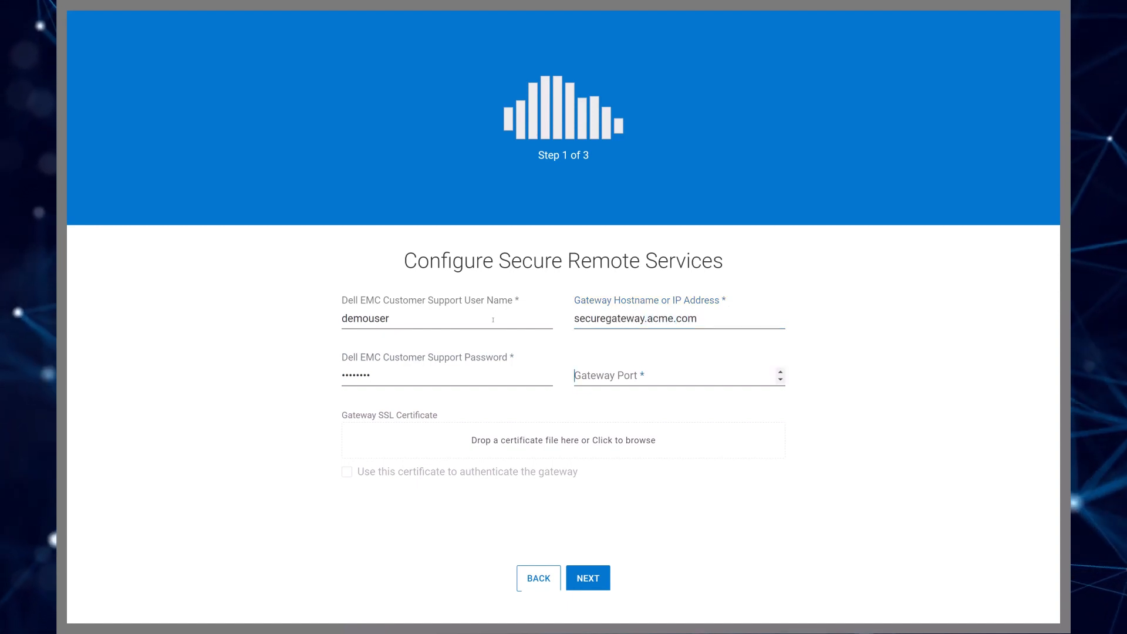
type("9443")
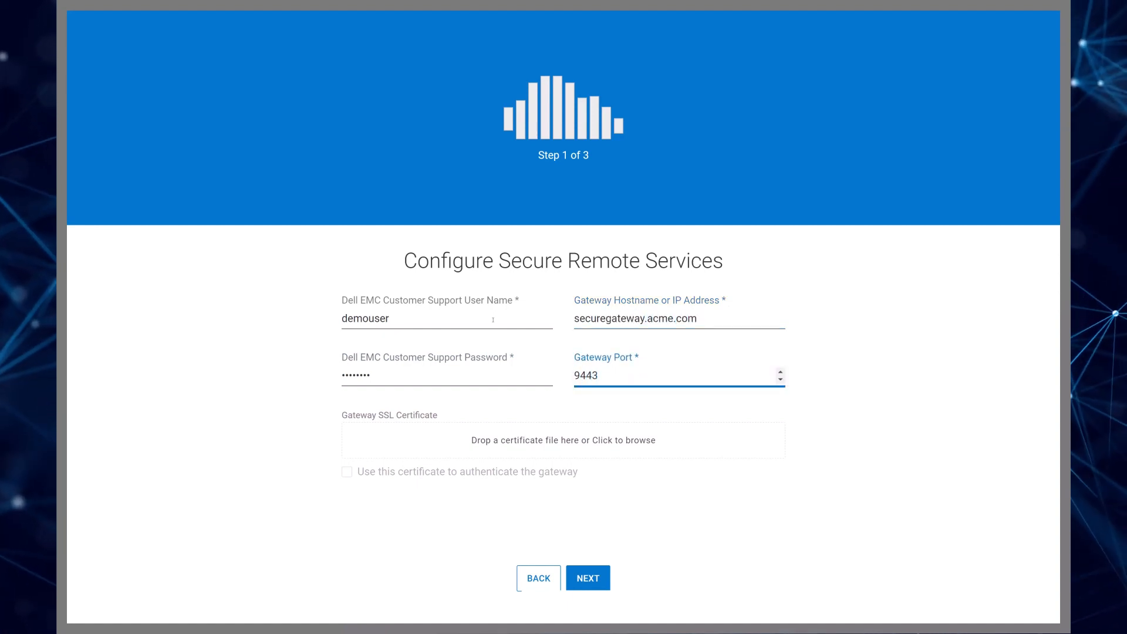
left_click(598, 580)
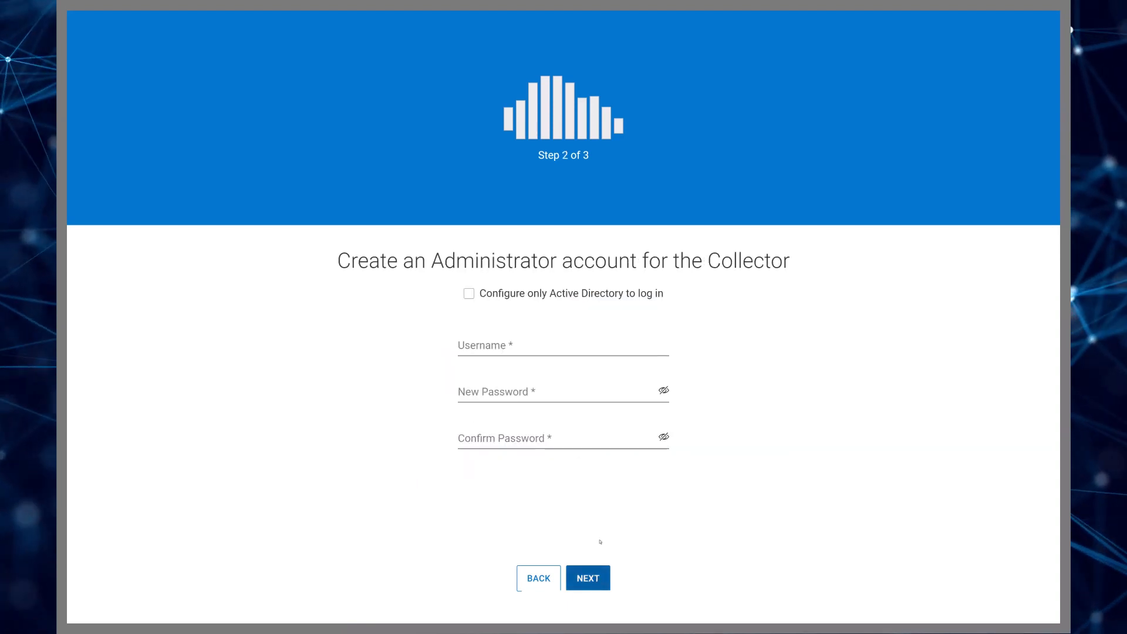
Step: Create the Collector's administrator account with the username administrator, entering and confirming its new password
left_click(498, 347)
type("administrator")
left_click(491, 392)
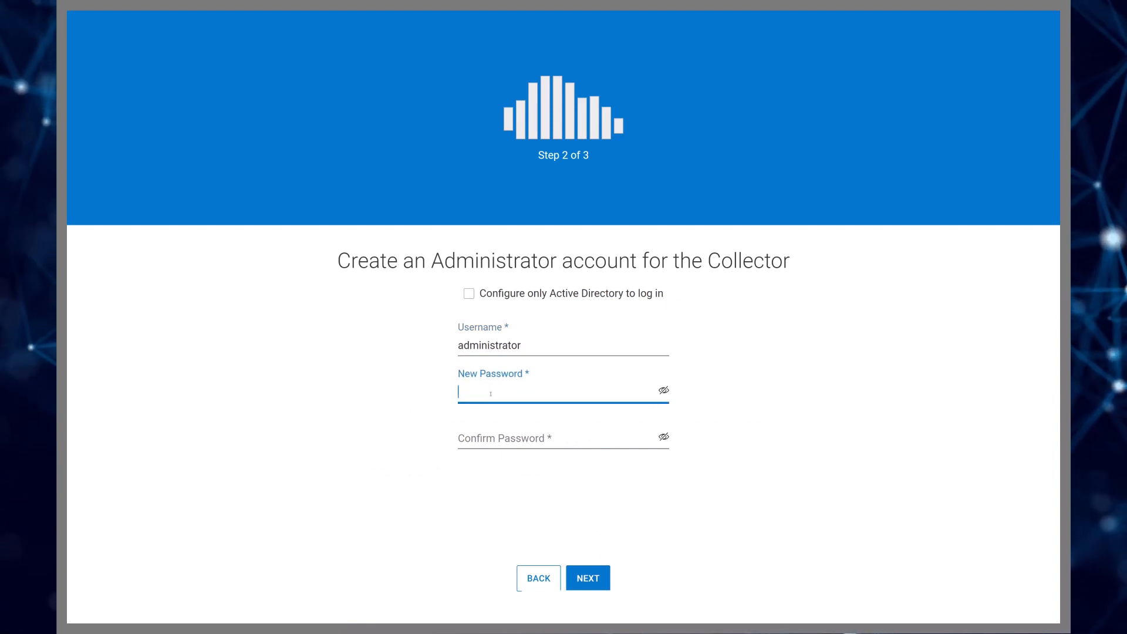
type("••••••••")
key("Tab")
type("••••••")
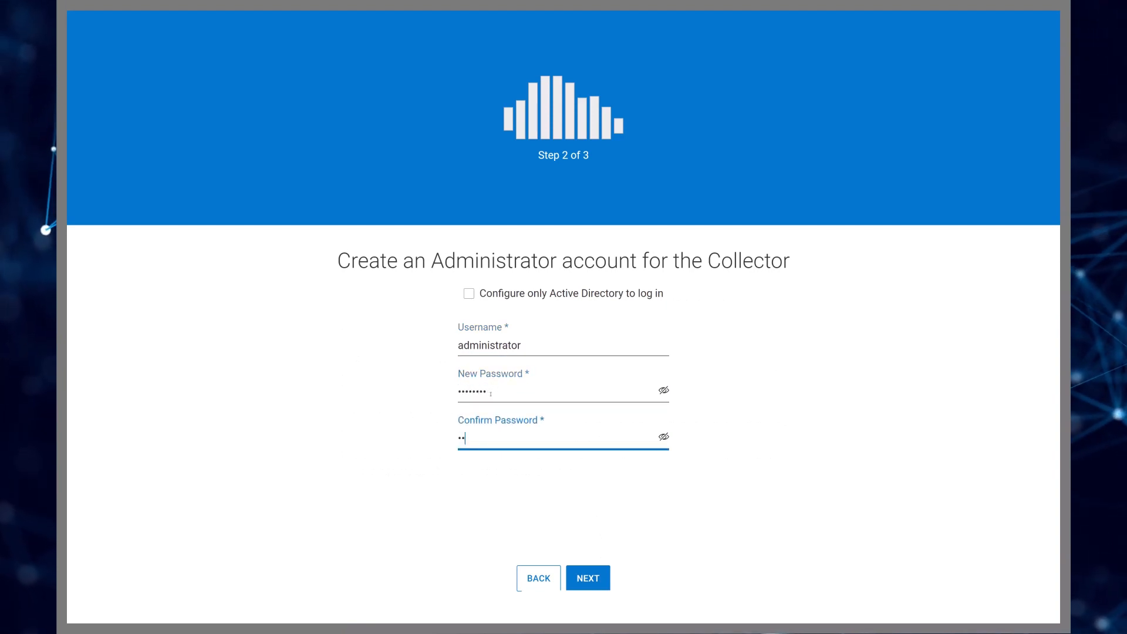
type("••")
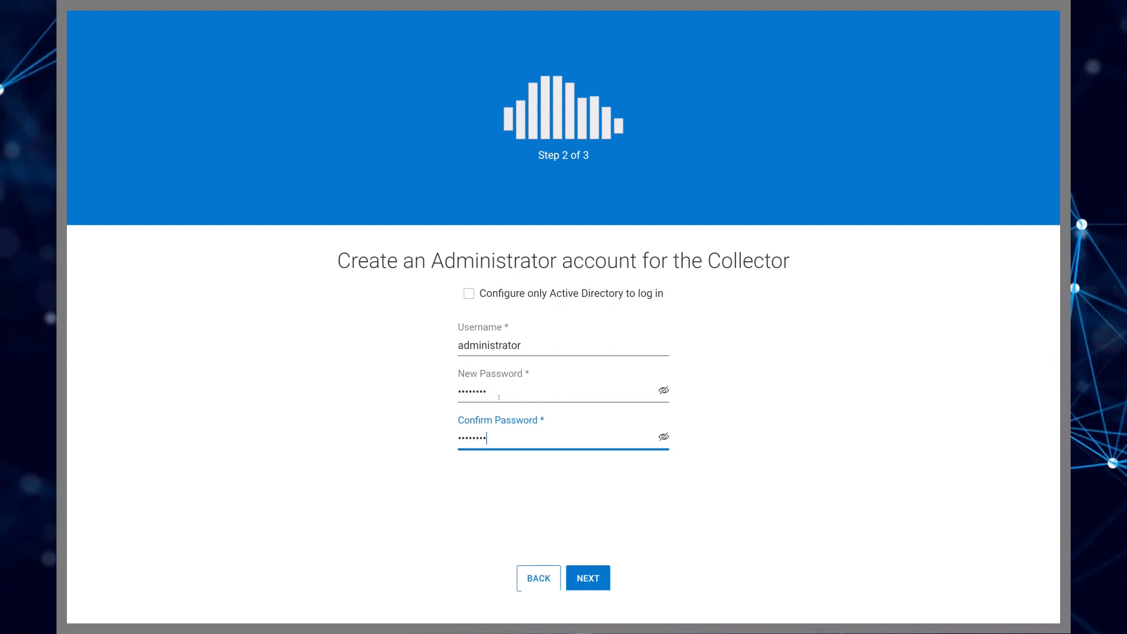
left_click(587, 576)
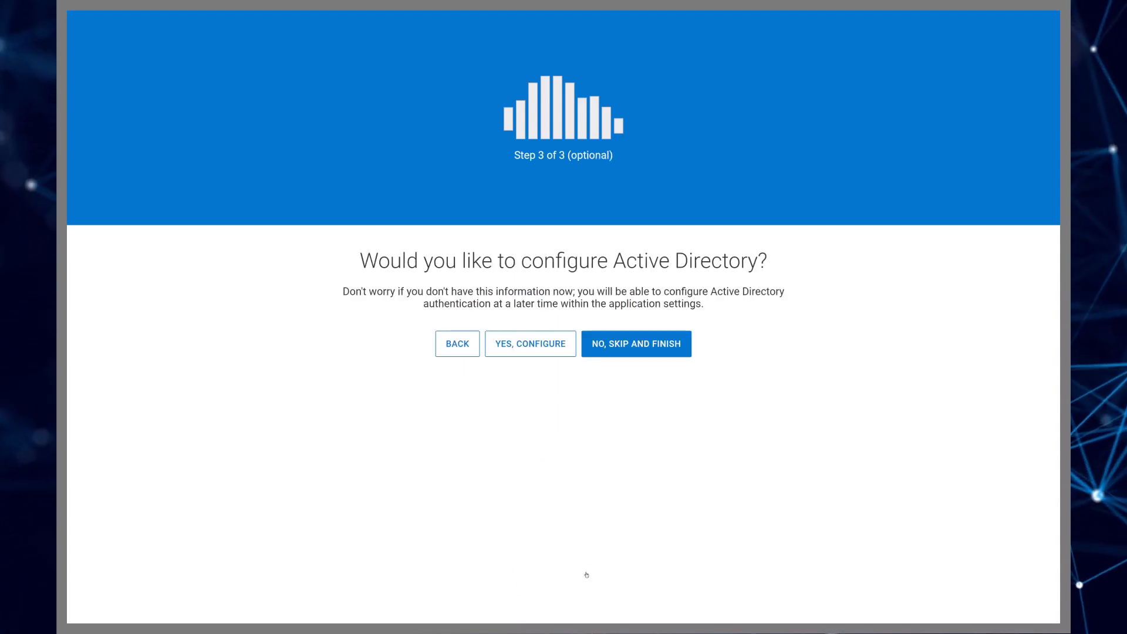
Step: Skip the Active Directory configuration, finish the setup and continue to the Collector management login
left_click(609, 345)
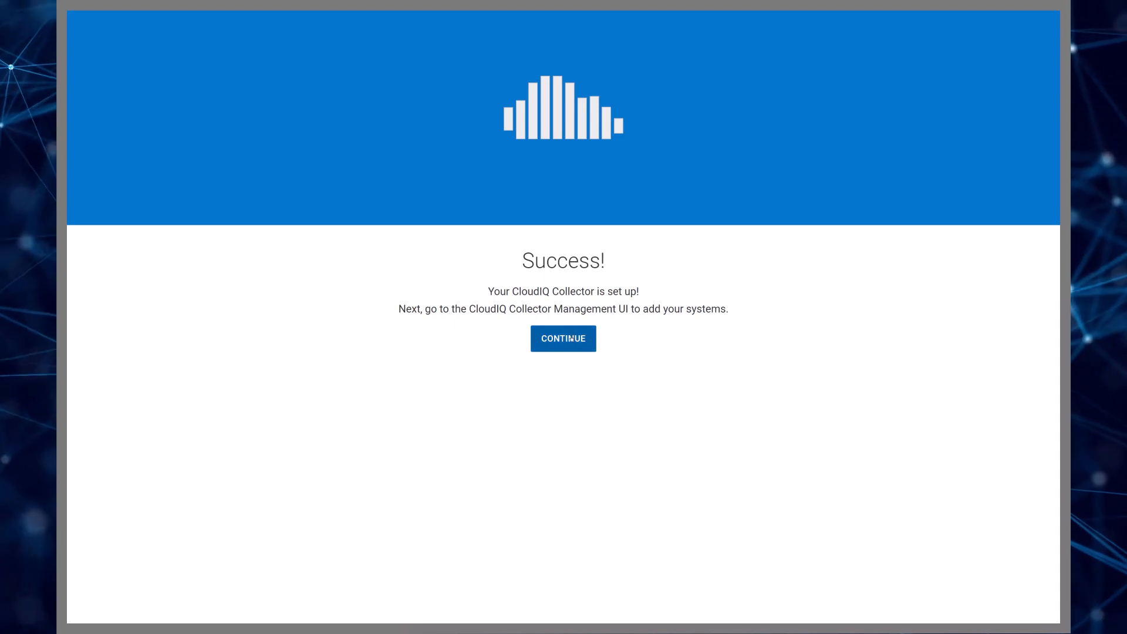
left_click(571, 339)
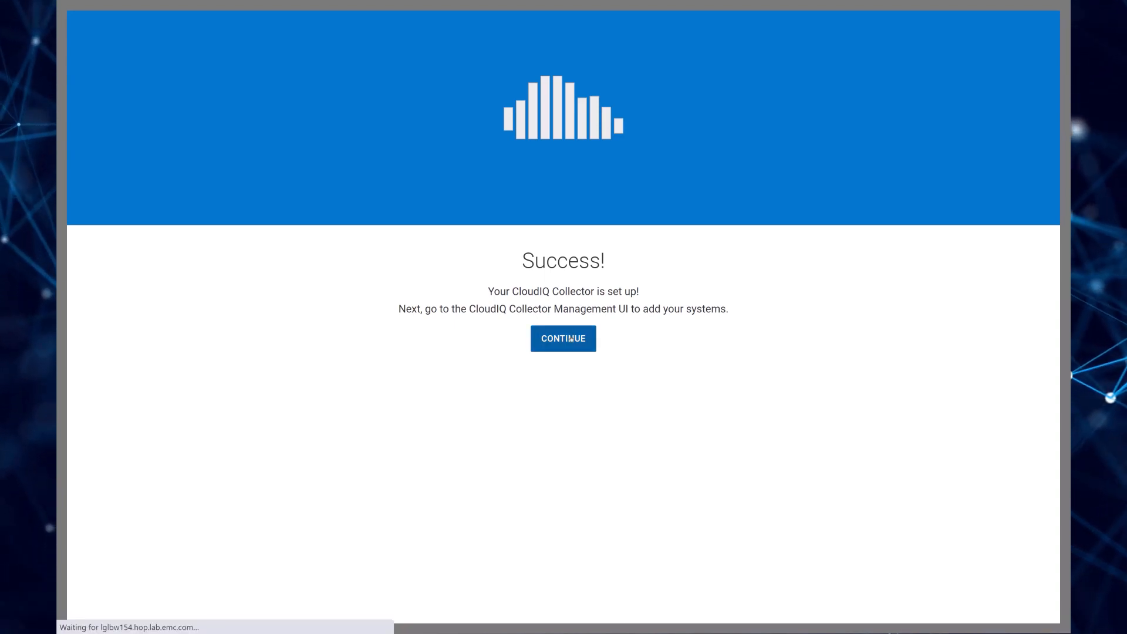
Step: Log in to the CloudIQ Collector as administrator with the account password
type("administrato")
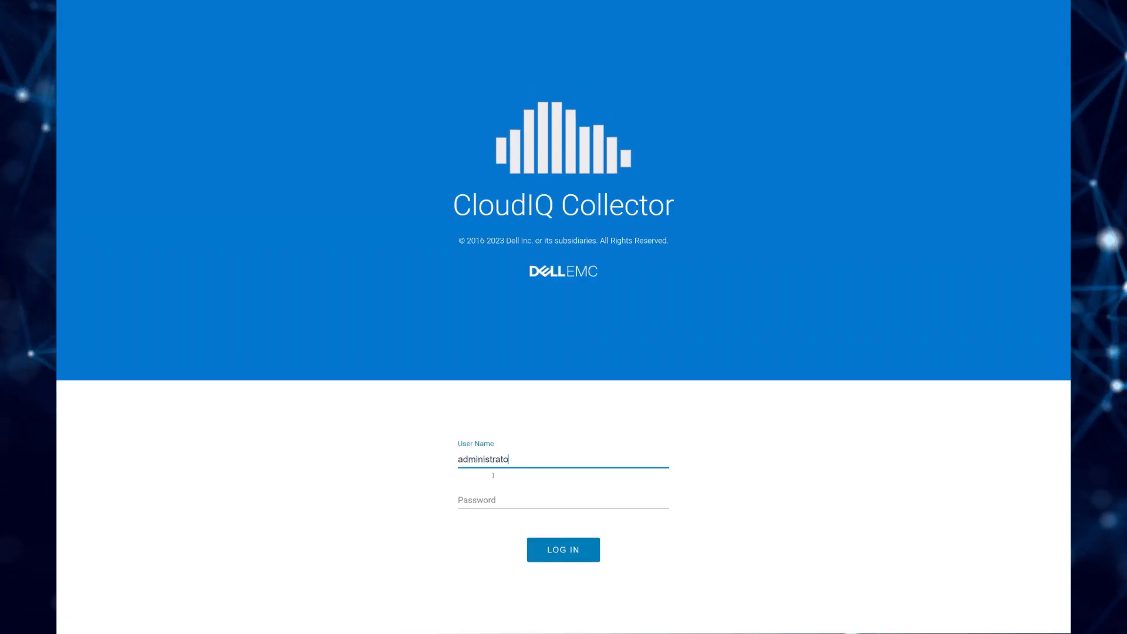
type("r")
key("Tab")
type("****")
key("Return")
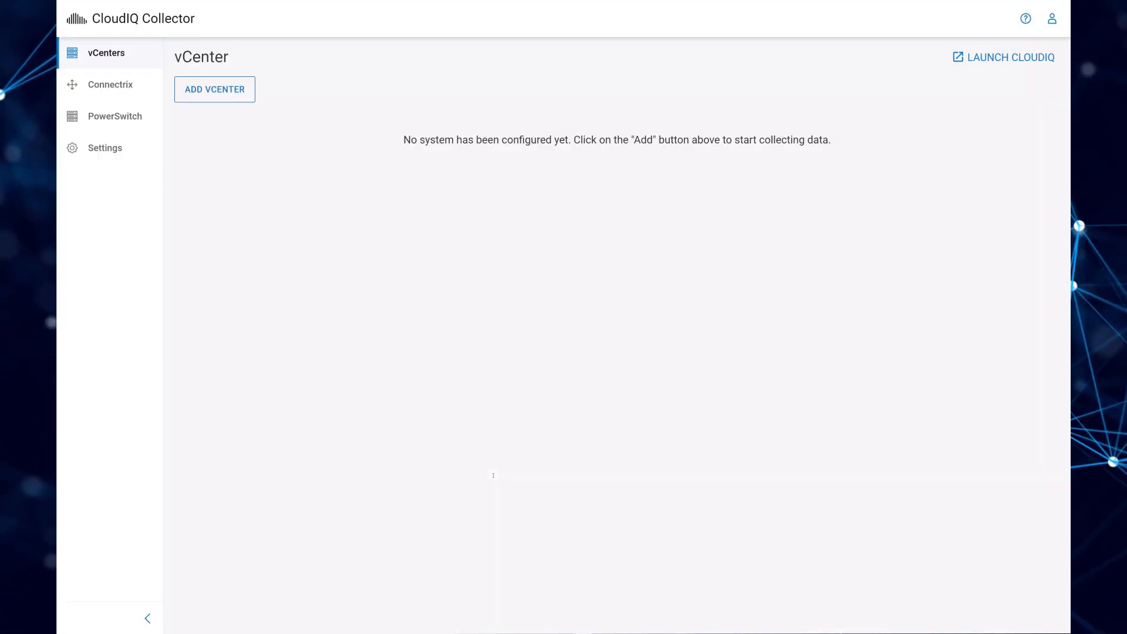
Step: Open the PowerSwitch section and consult the online help topic on configuring PowerSwitch systems for CloudIQ
left_click(144, 117)
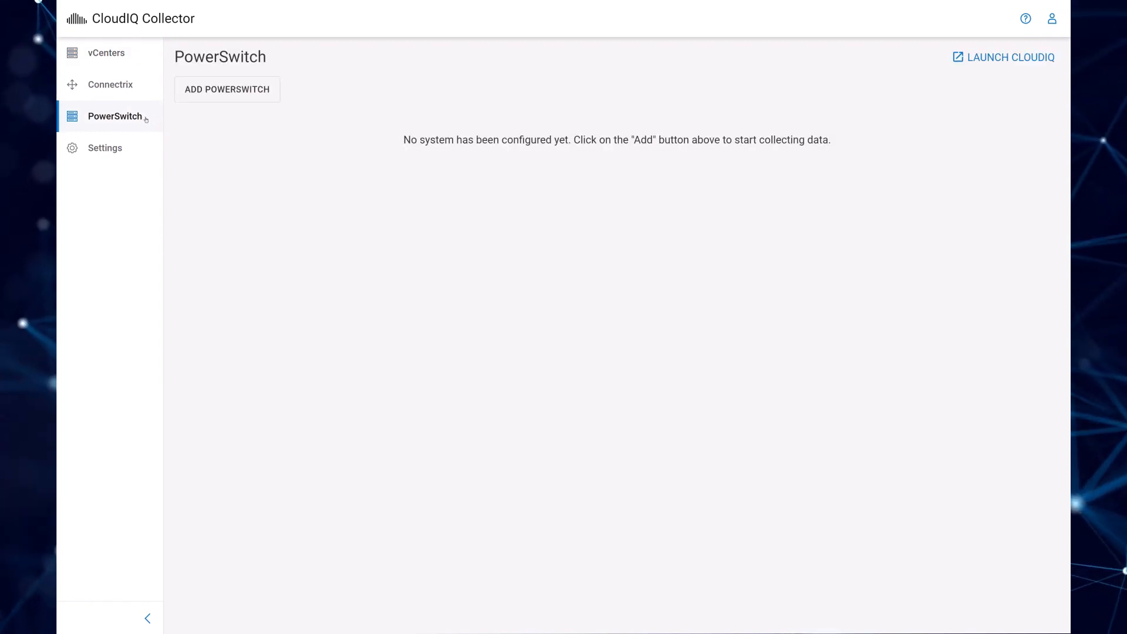
left_click(1025, 19)
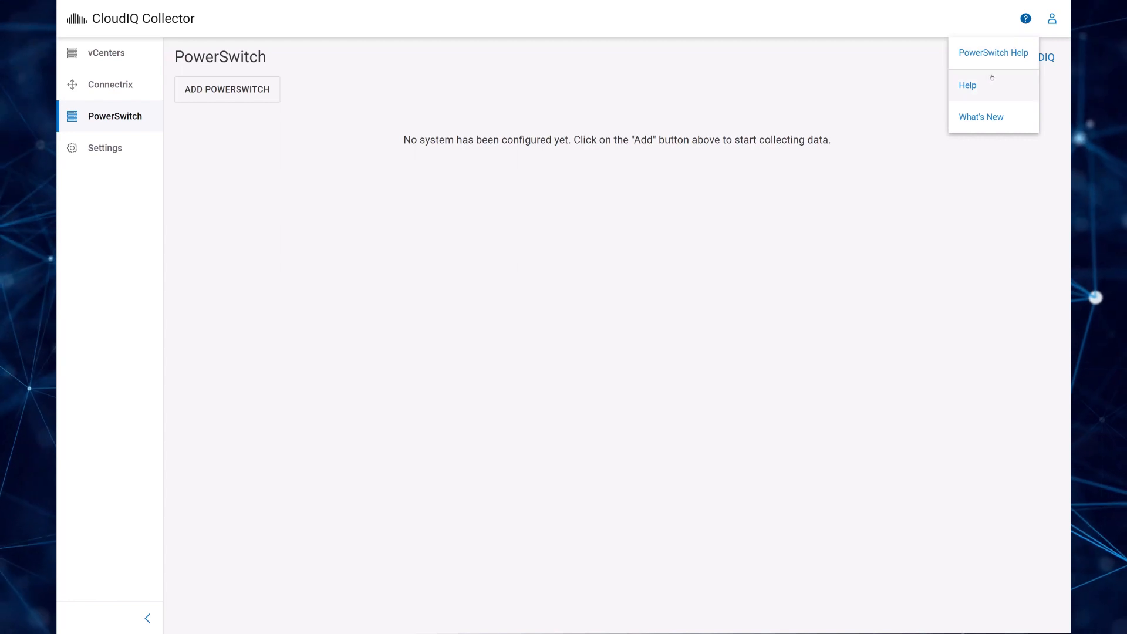
left_click(989, 84)
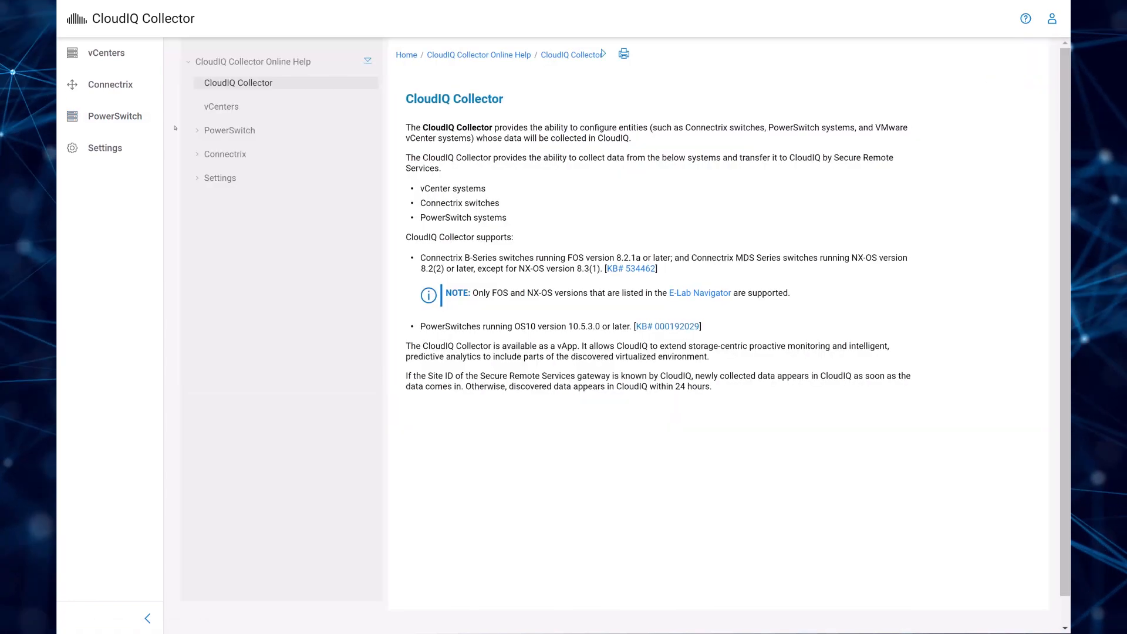
left_click(200, 132)
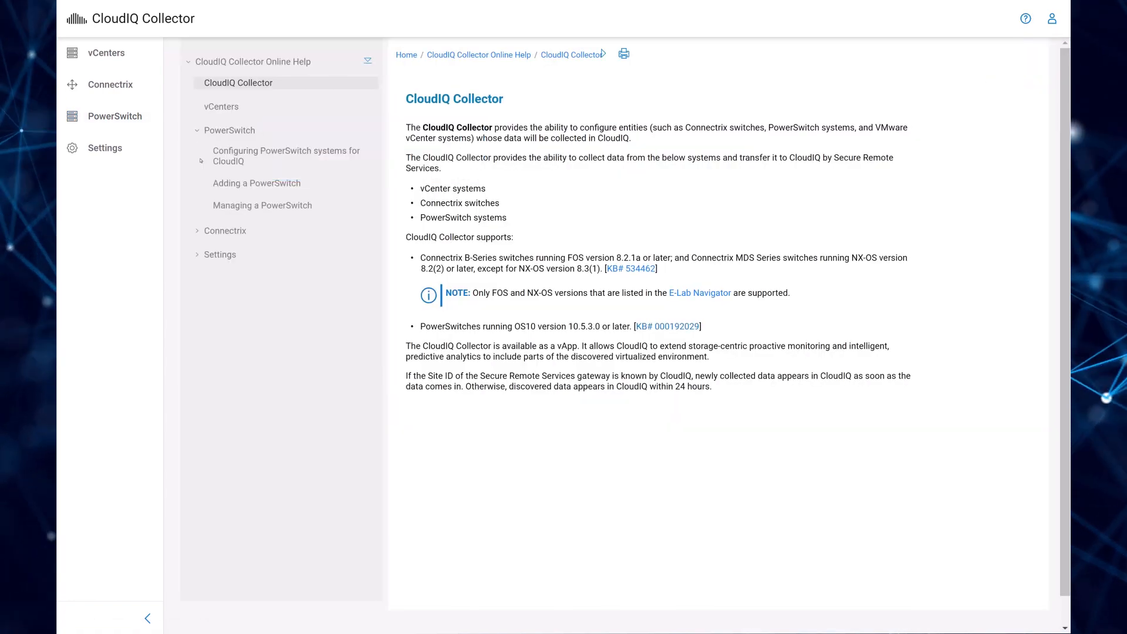
left_click(227, 161)
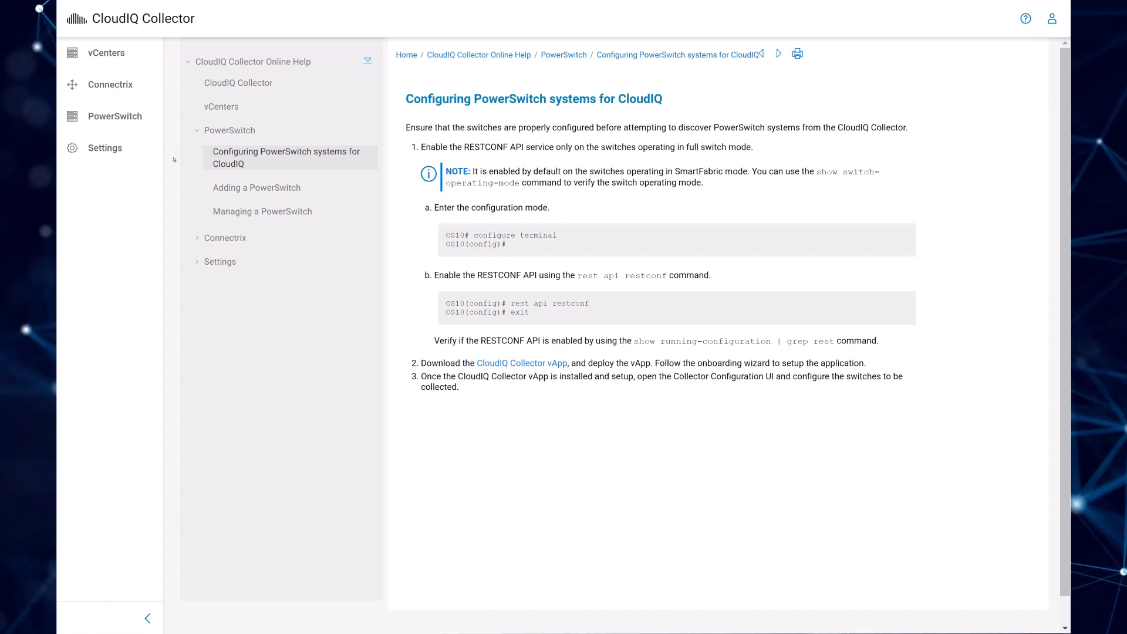
Step: Add a PowerSwitch with hostname powerswitch.acme.com, switch user name netoperator and the switch password, and validate it
left_click(148, 118)
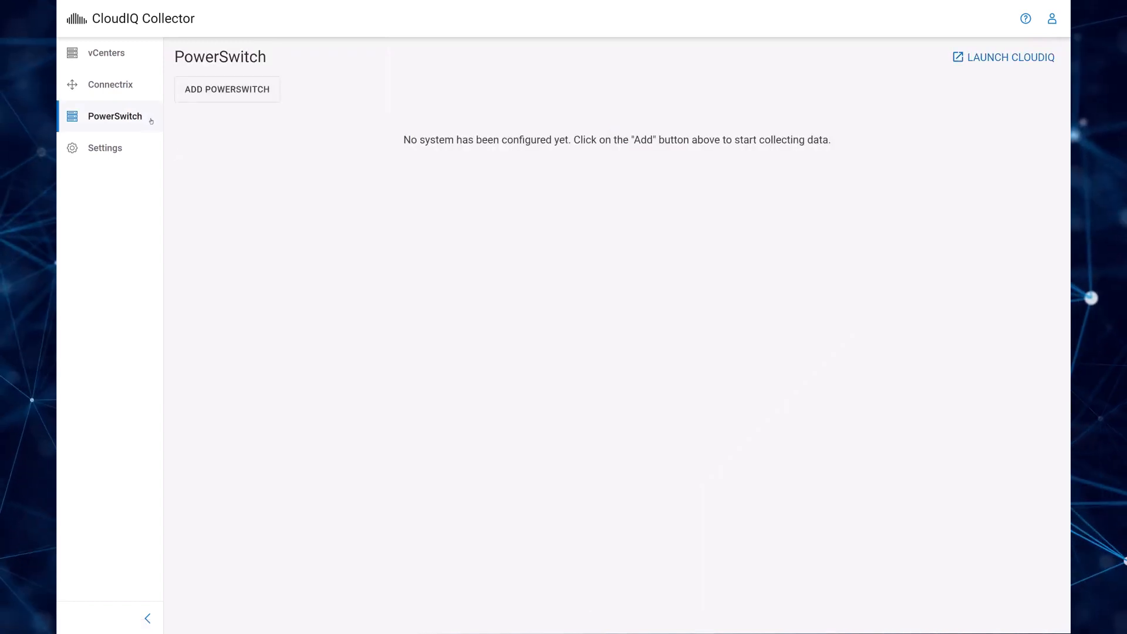
left_click(206, 94)
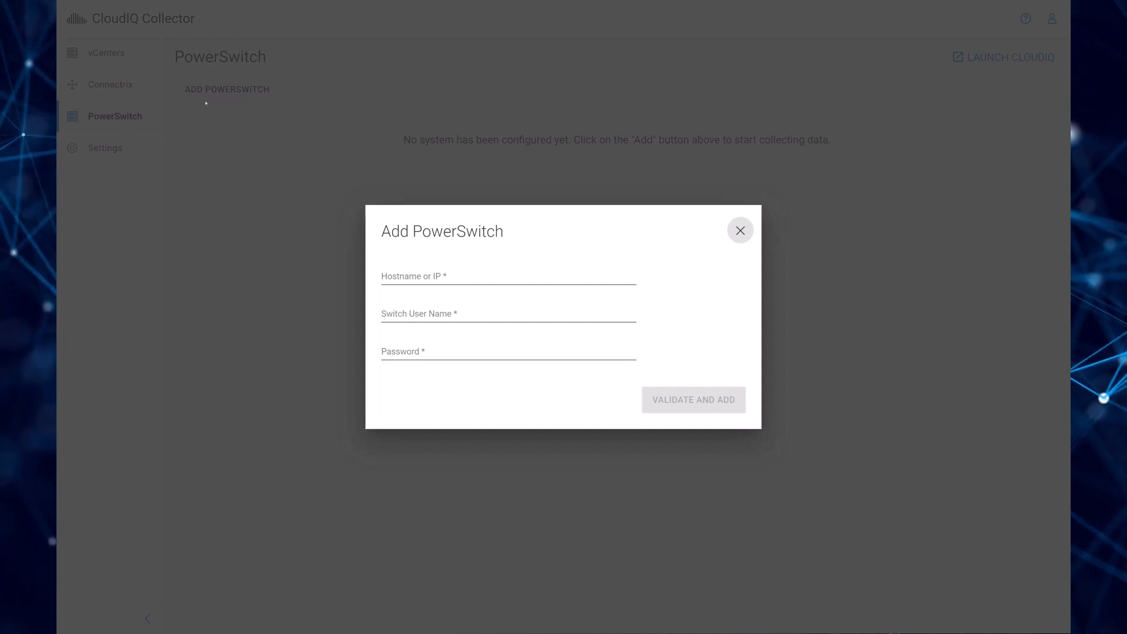
left_click(386, 276)
type("powerswitch.acme.com")
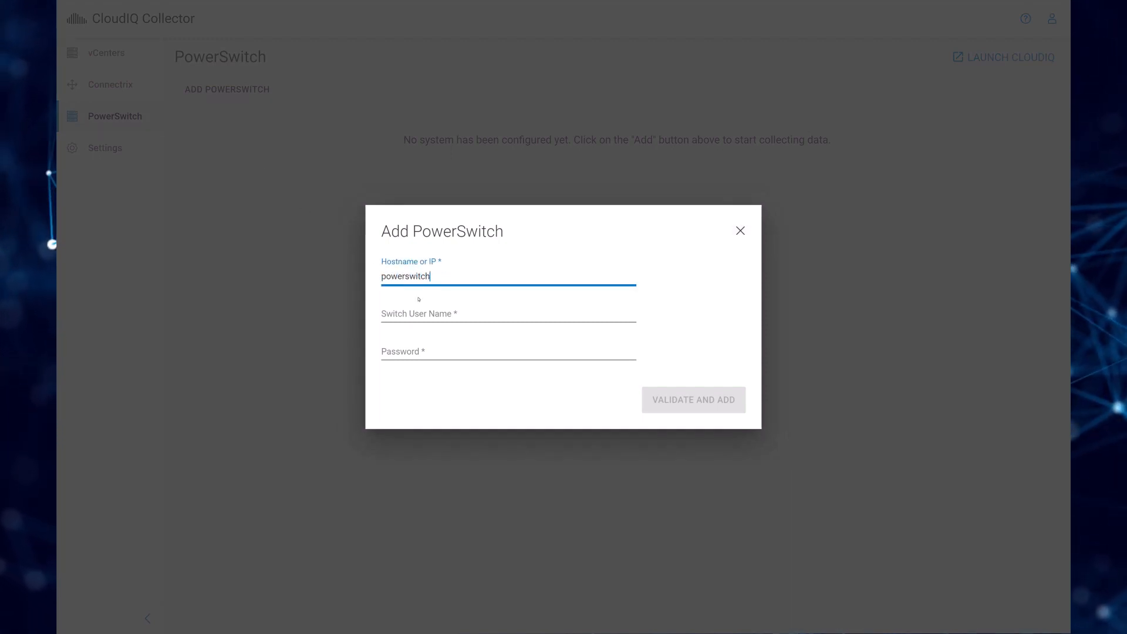
key("Tab")
type("netoperator")
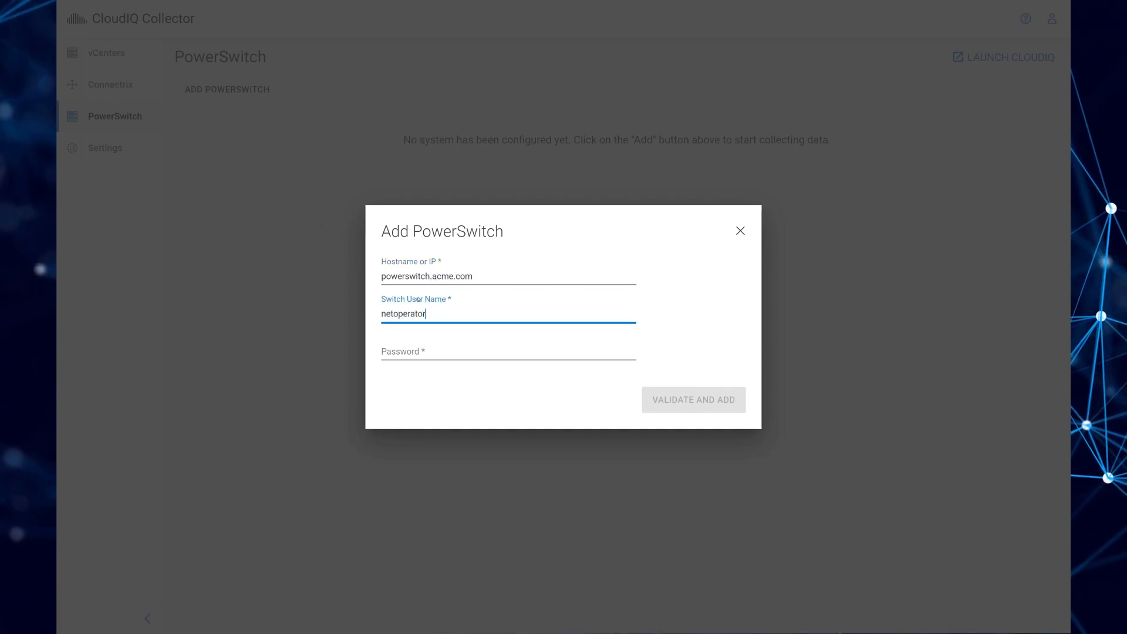
key("Tab")
type("••")
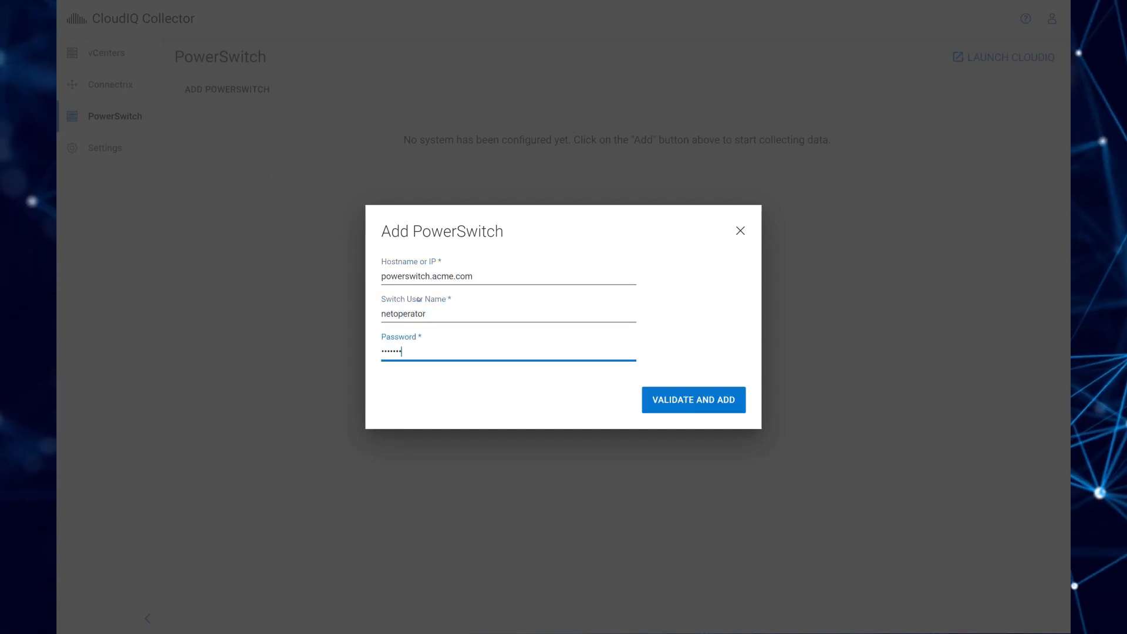
left_click(650, 405)
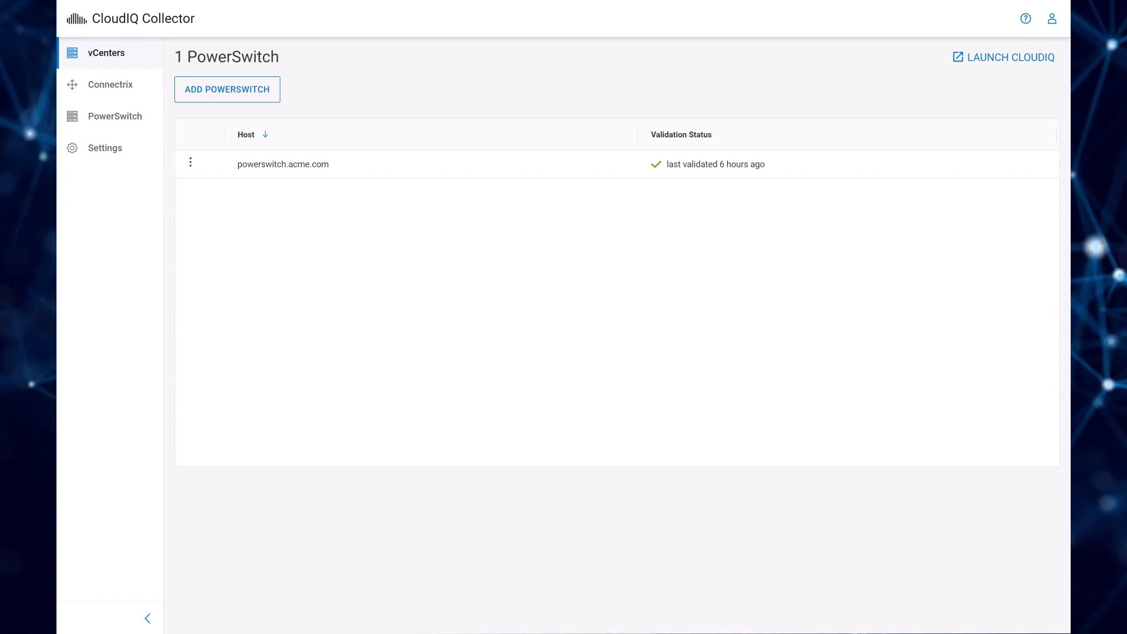
Step: Retrieve a backup file of the Collector's settings and data collection configuration
left_click(154, 149)
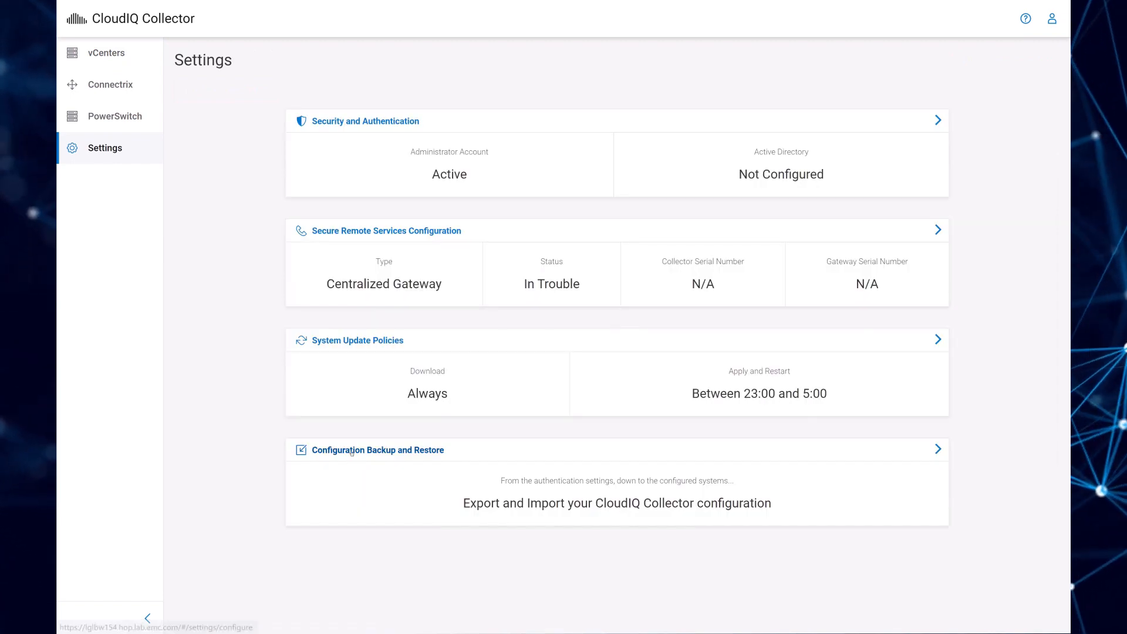
left_click(353, 451)
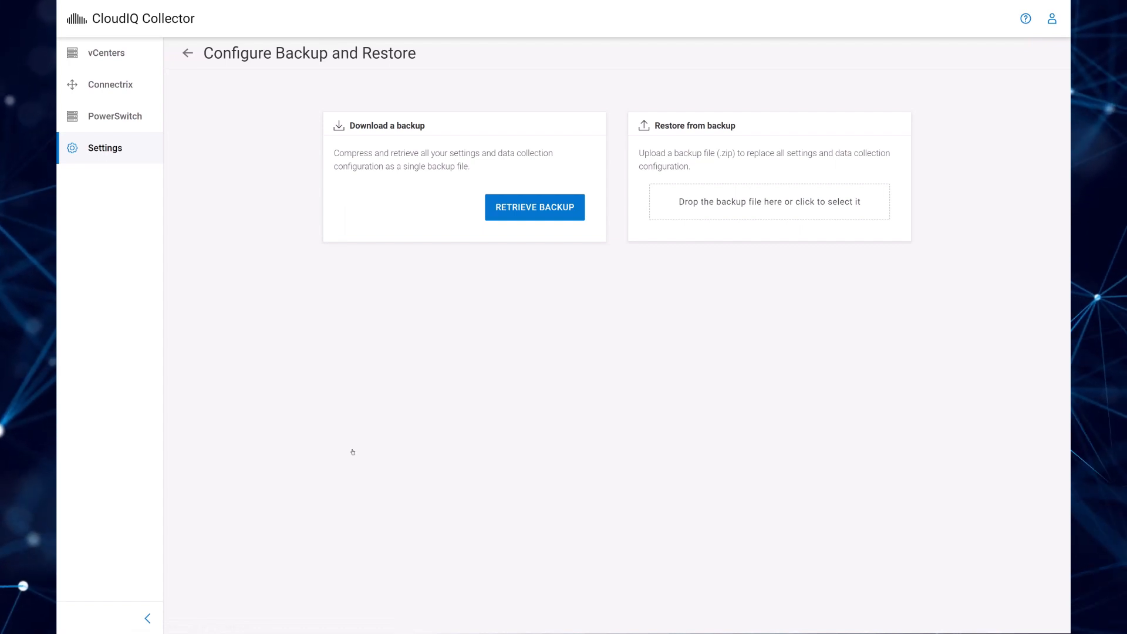
left_click(541, 213)
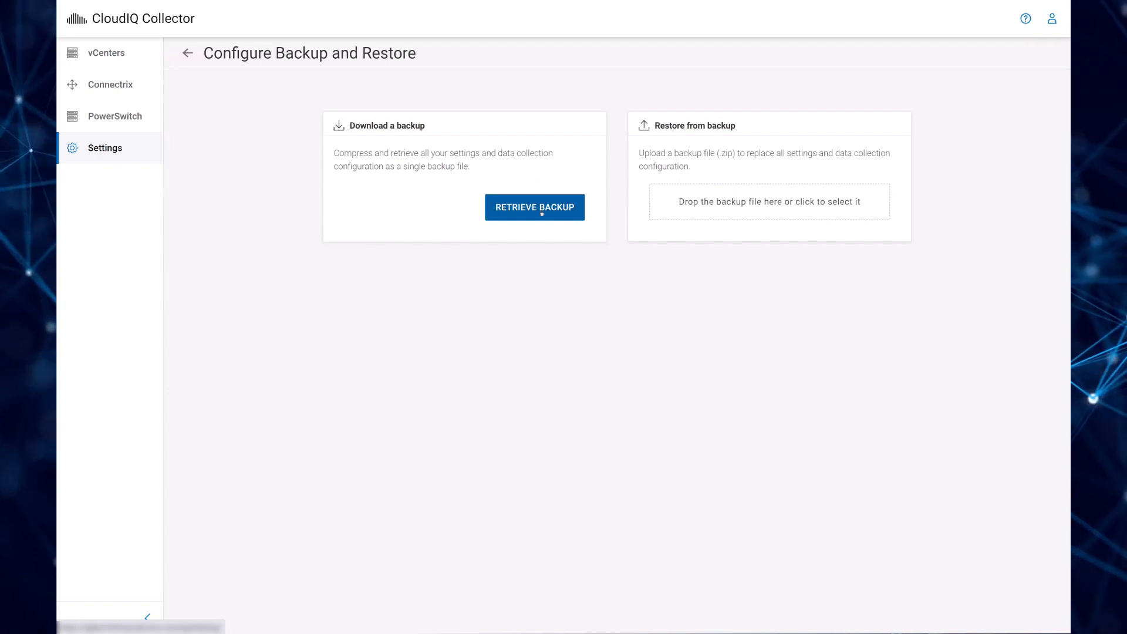
Step: Examine the system update policies, including the available update installation methods and the manual update upload option
left_click(155, 150)
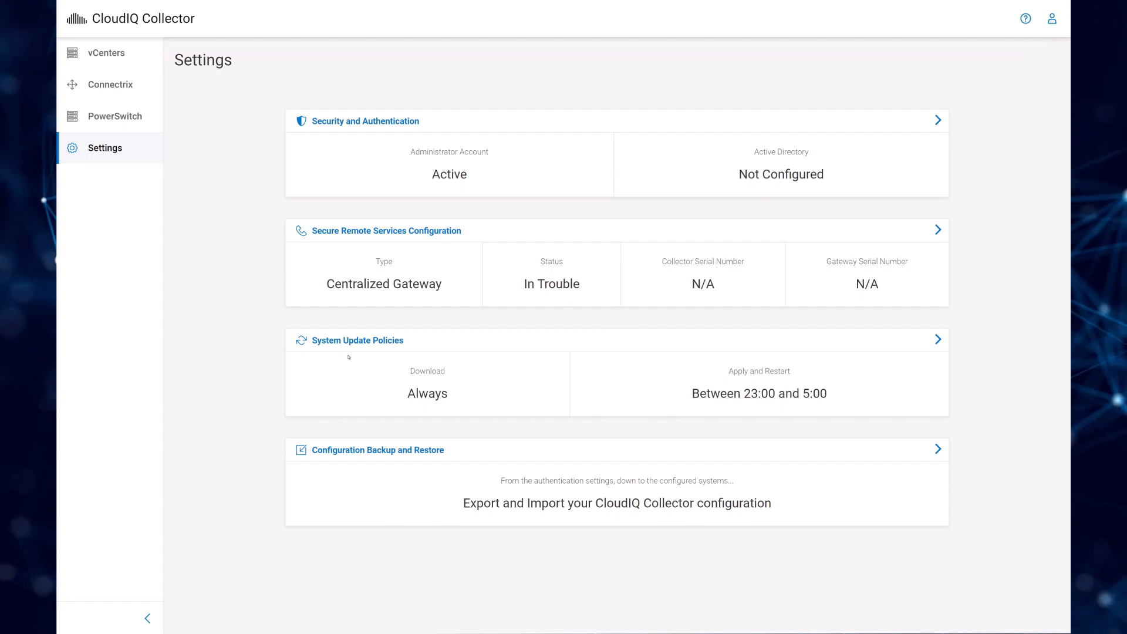
left_click(350, 345)
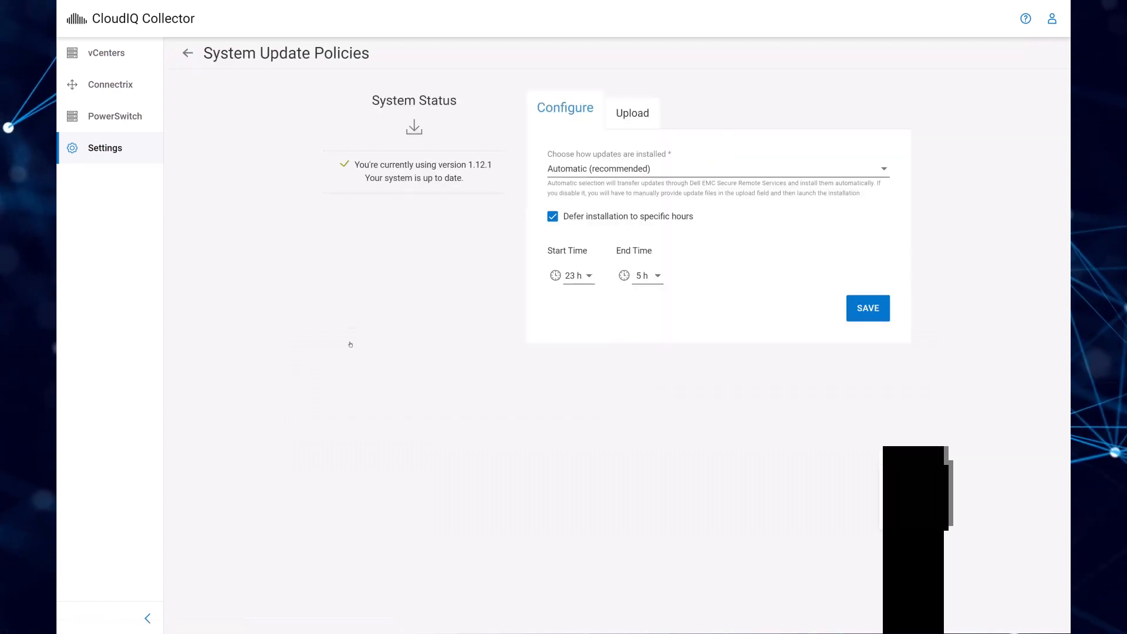
left_click(886, 170)
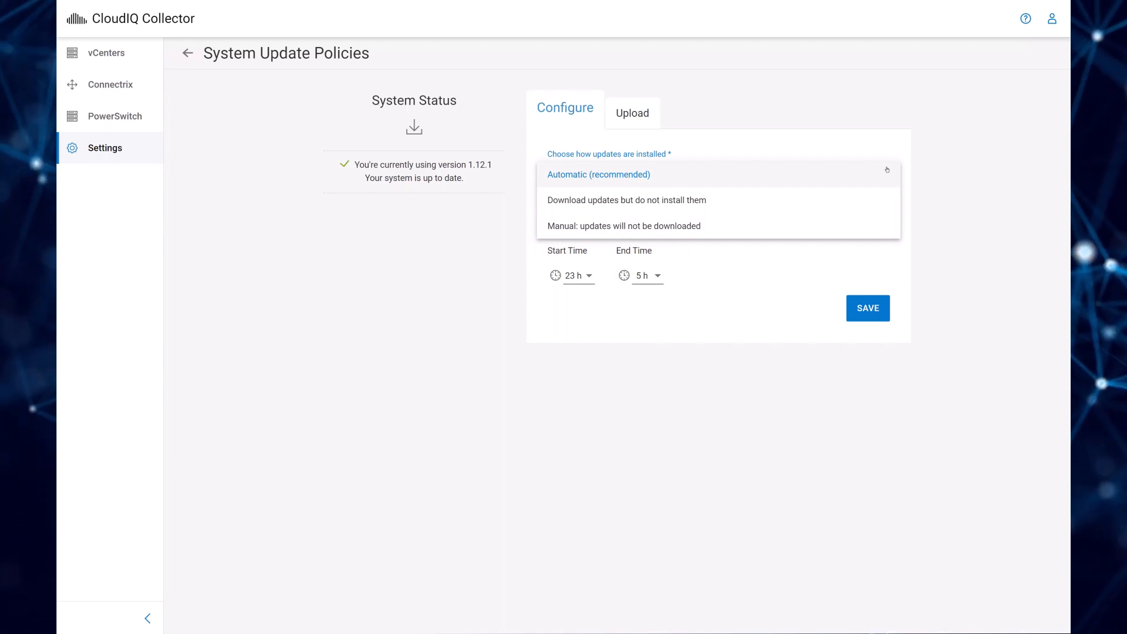
left_click(913, 171)
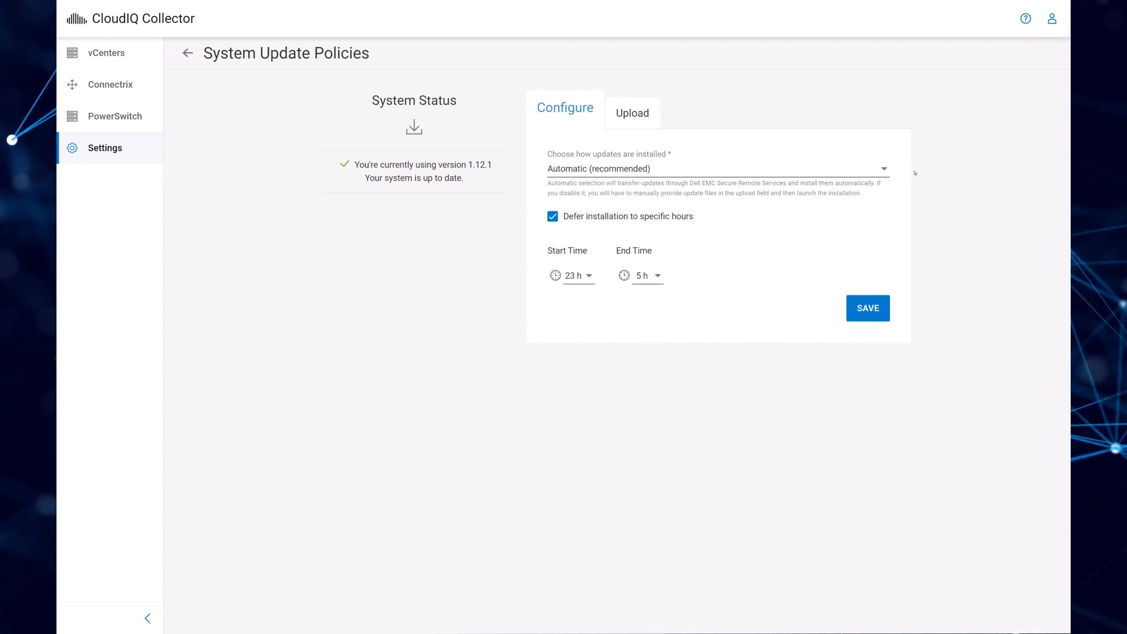
left_click(631, 129)
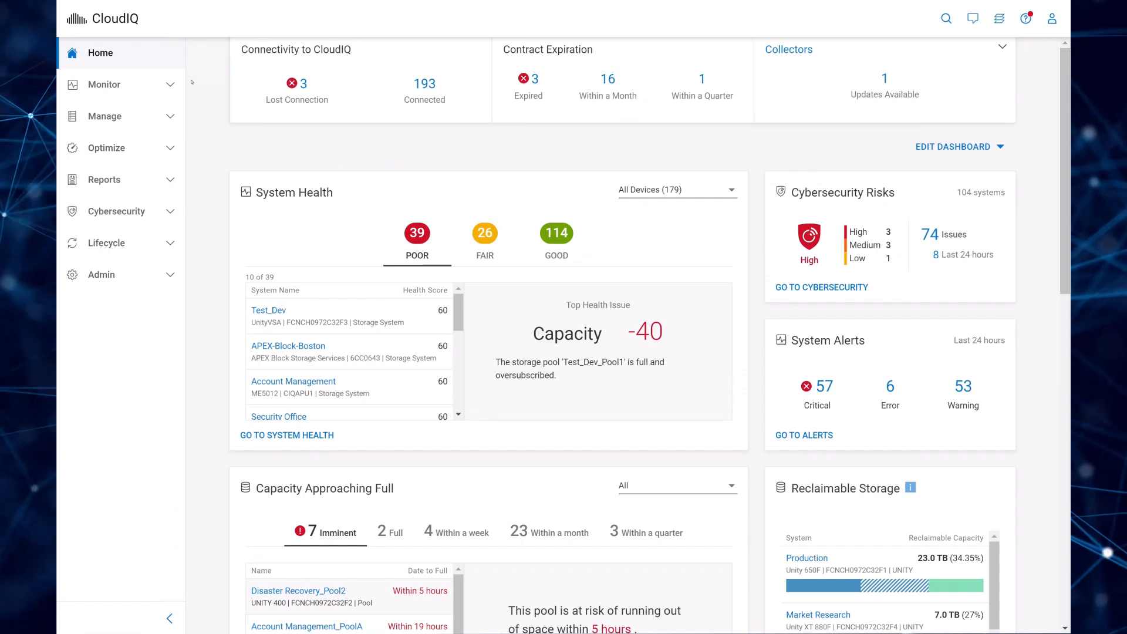
Step: Switch to CloudIQ, view the monitored systems inventory, and open the Connectivity page in the administration area
left_click(172, 86)
left_click(141, 110)
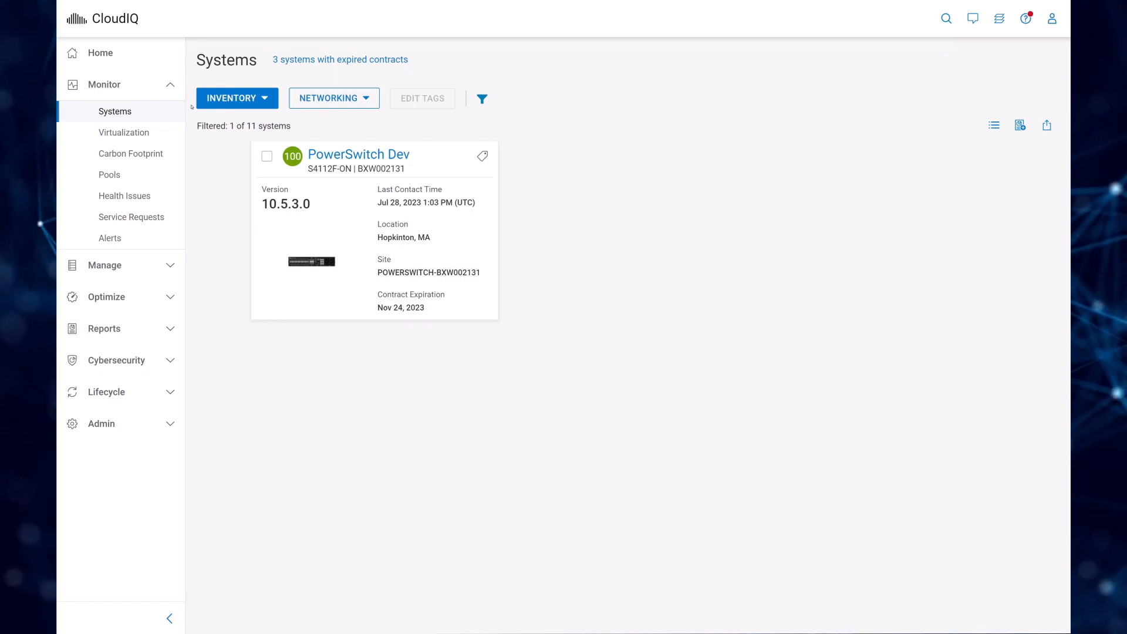
left_click(172, 430)
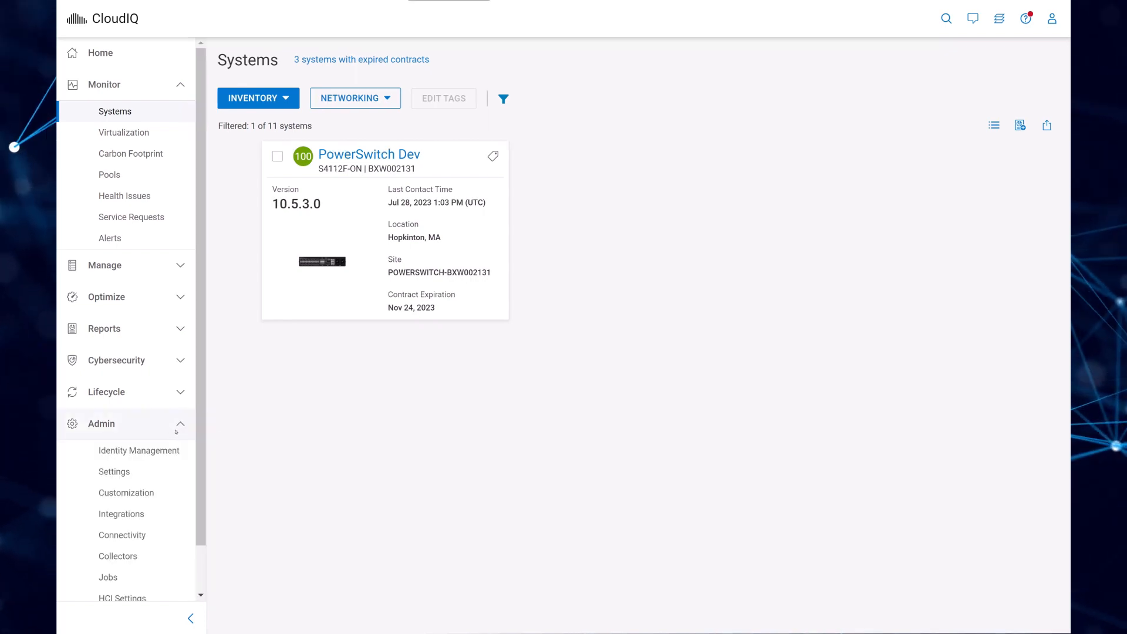
left_click(146, 535)
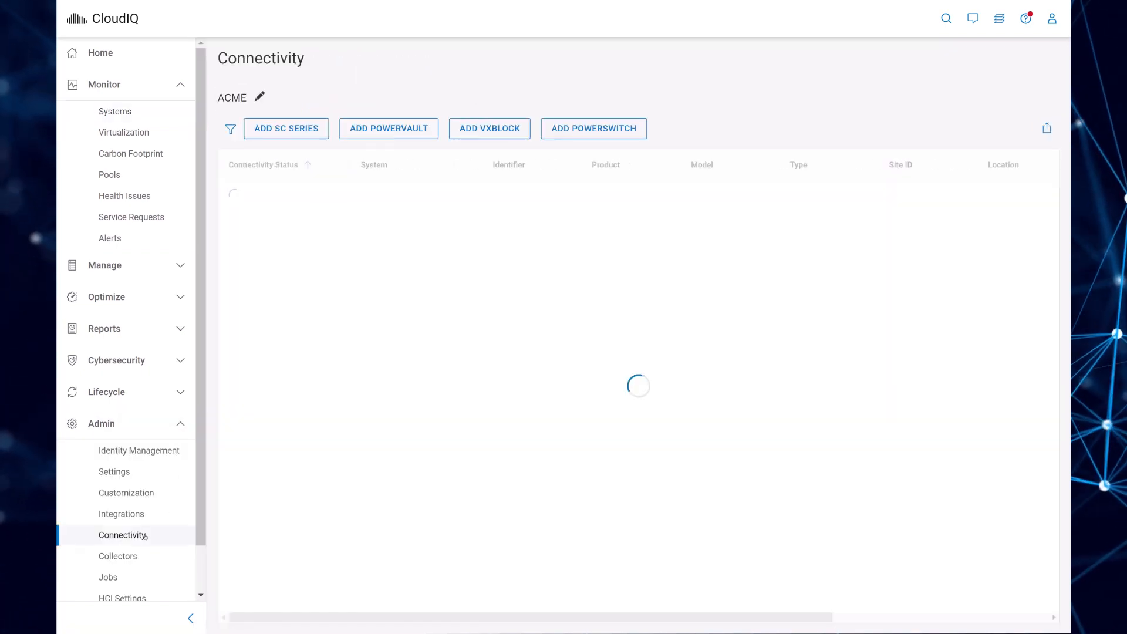